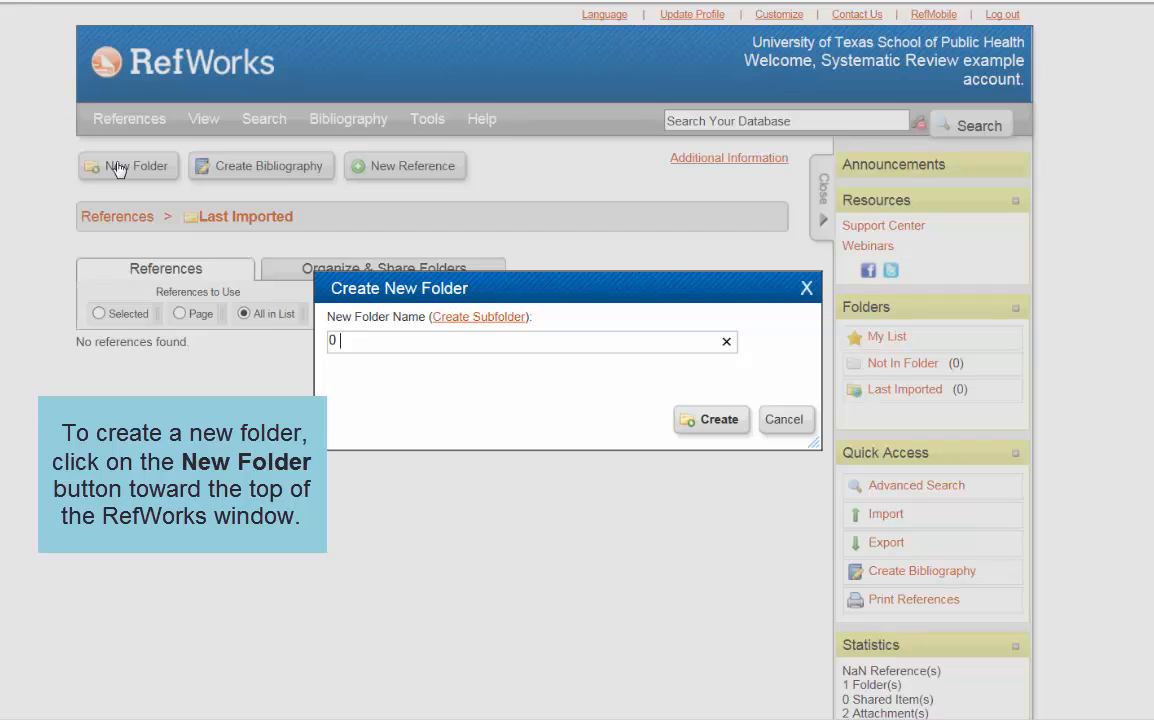
- Finish naming the new folder "0 Excel workbks & documents" and create it
text(Exce)
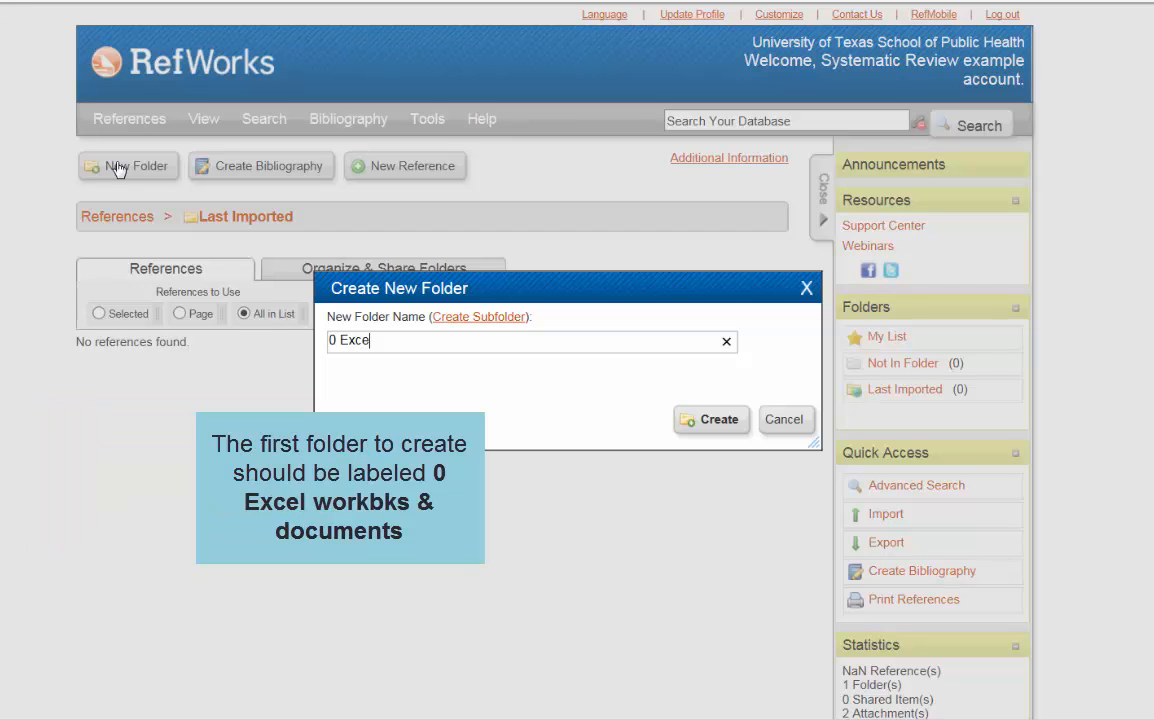
text(l workbks & docume)
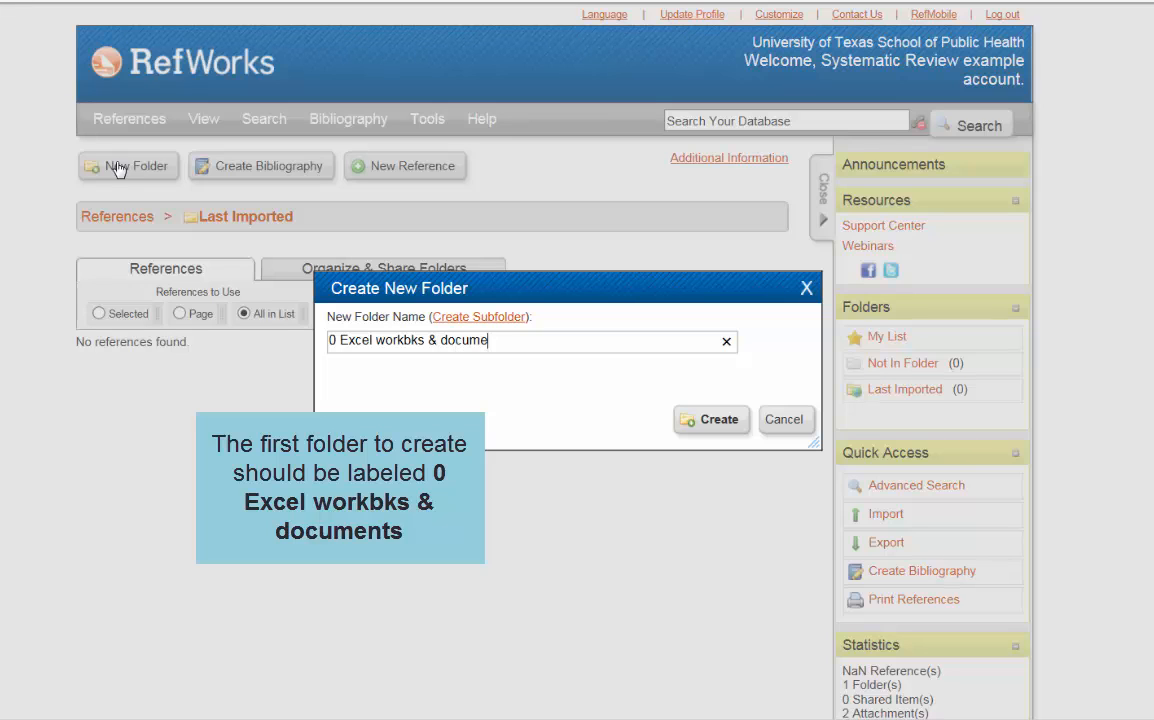
text(nts)
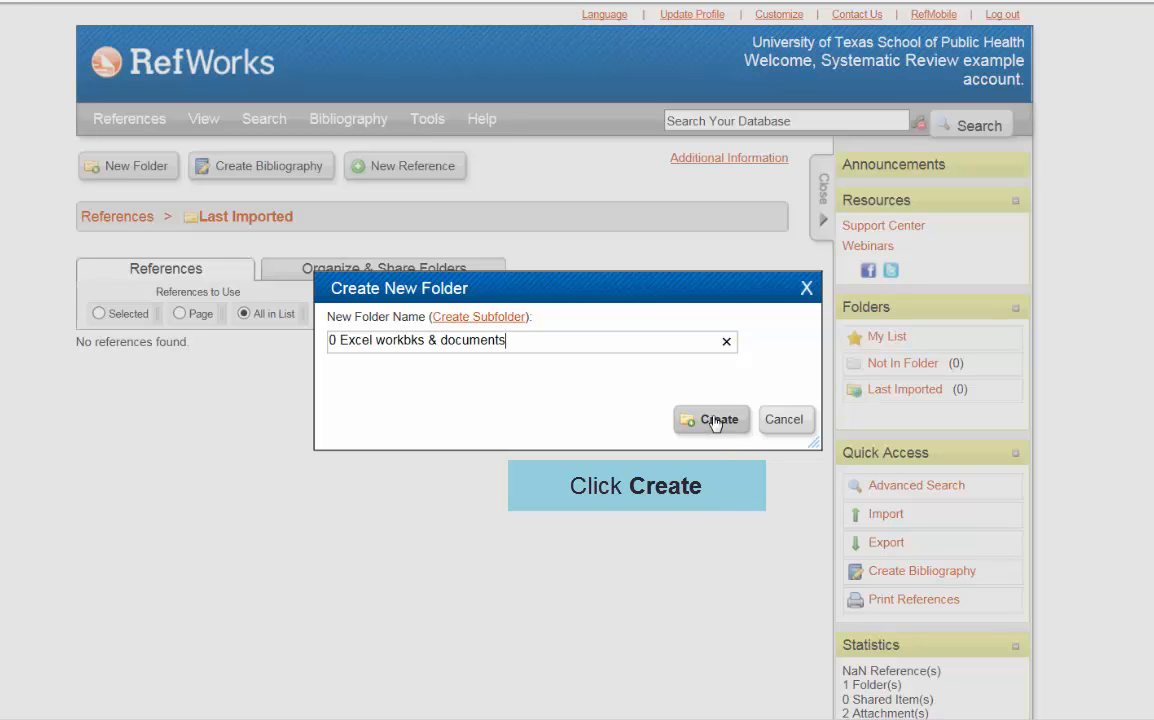
click(716, 421)
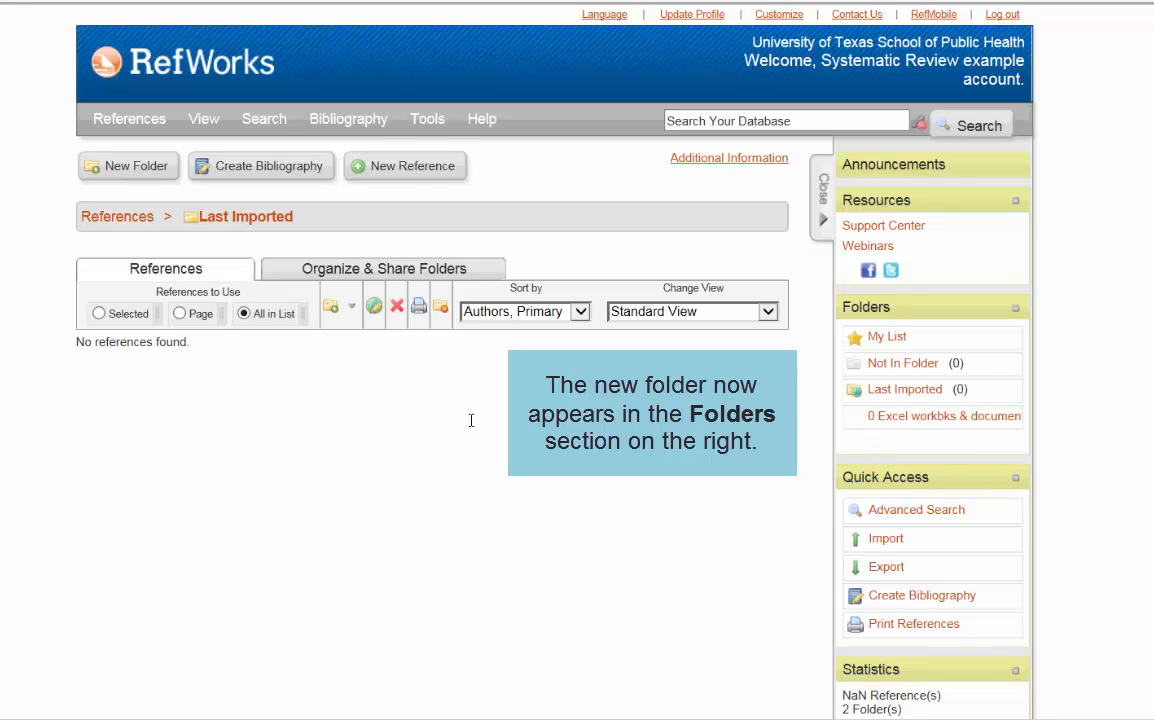
- Create two database folders named "1a medline" and "1b pubmed"
click(137, 175)
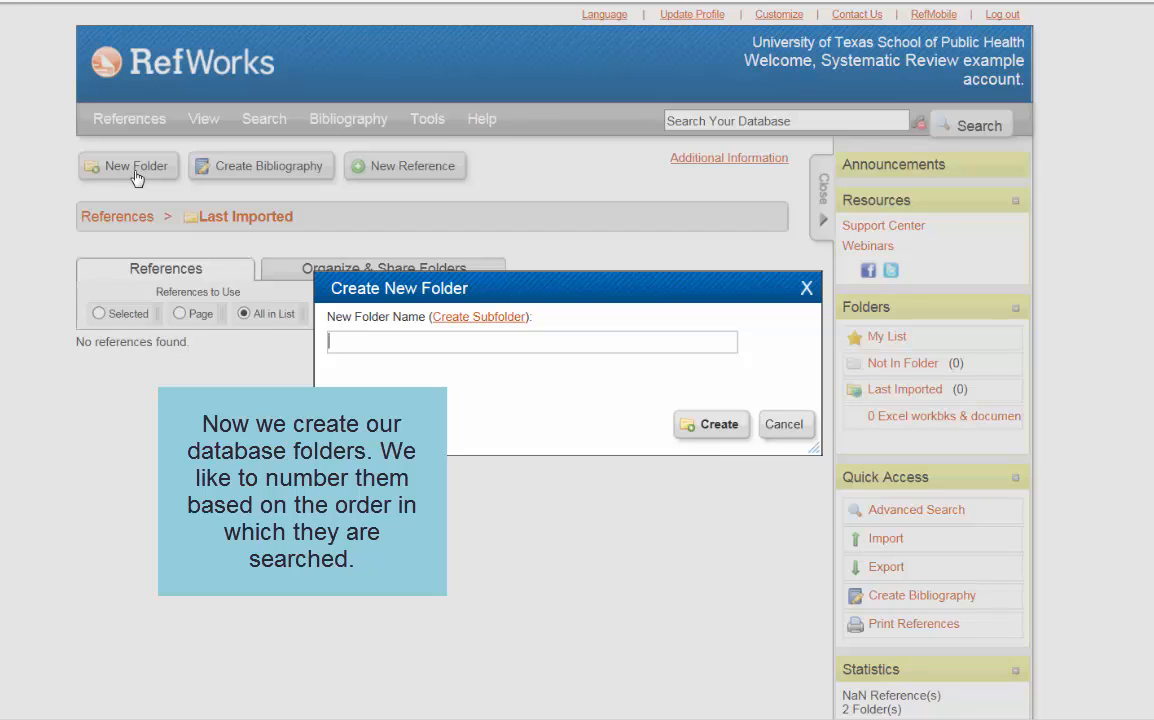
text(1a )
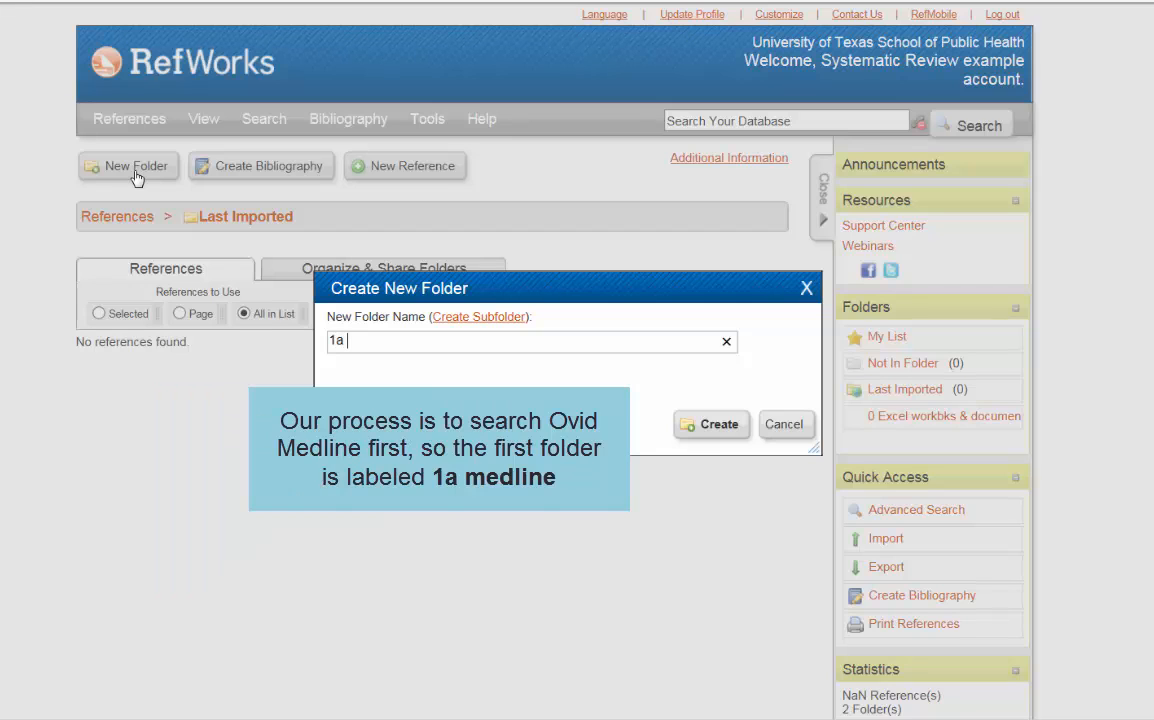
text(medline)
click(702, 428)
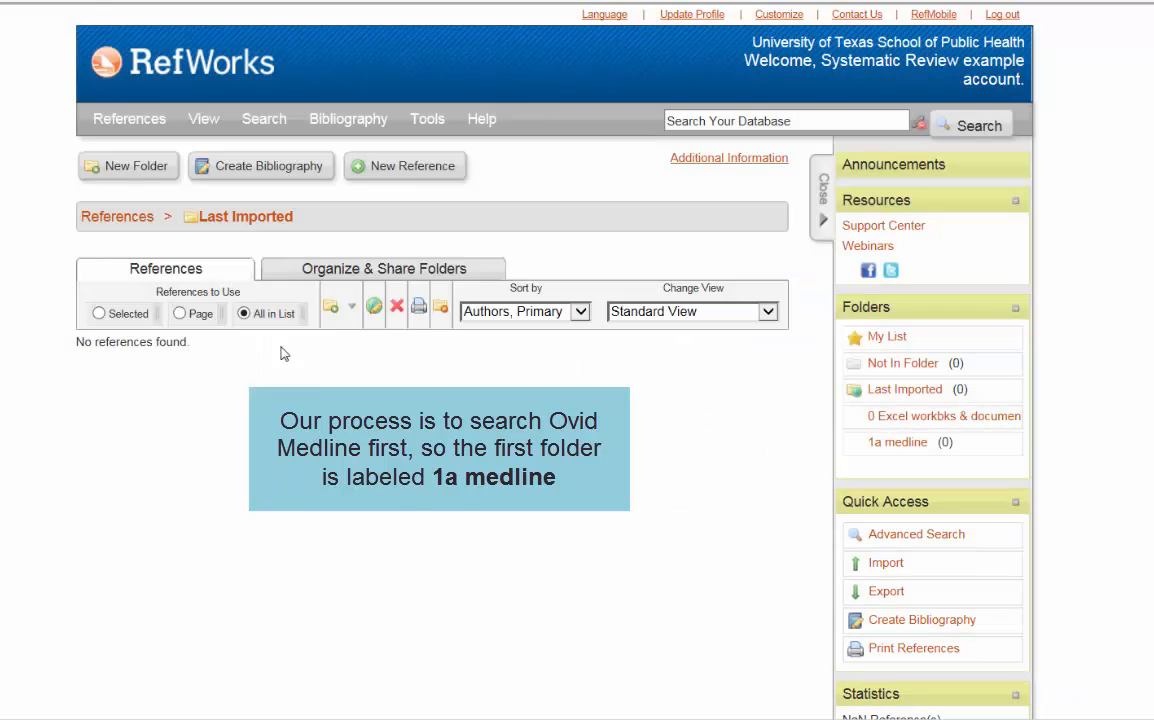
click(129, 175)
text(1)
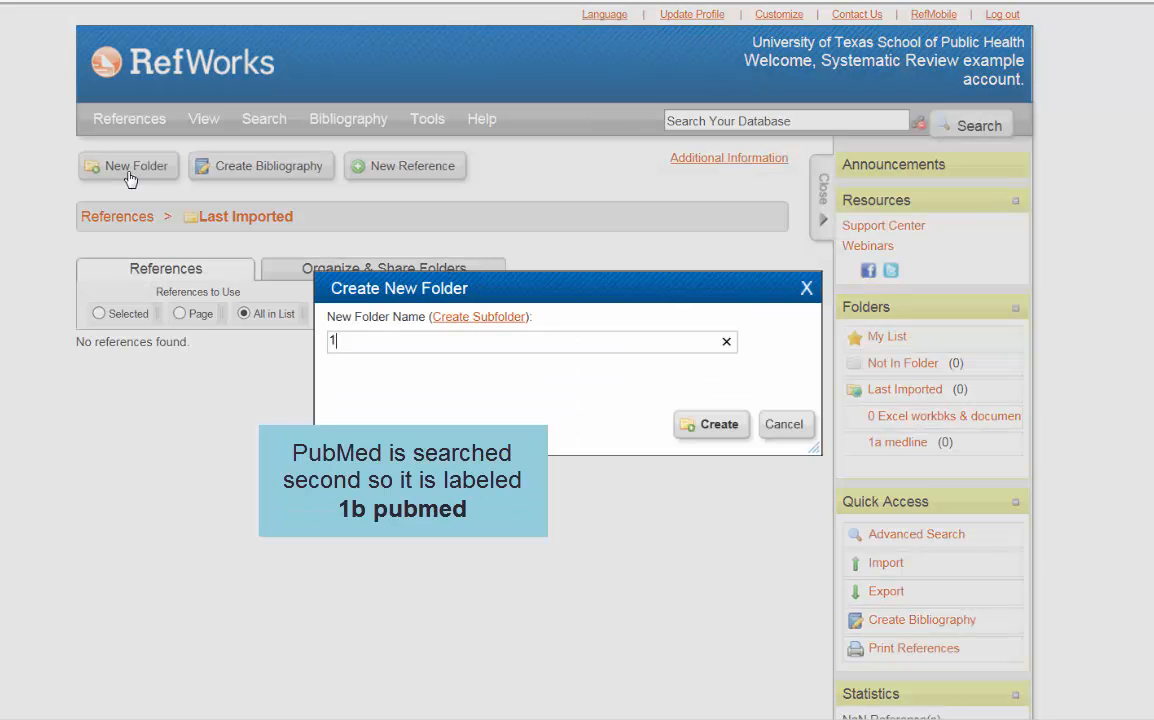
text(b pubmed)
key(Return)
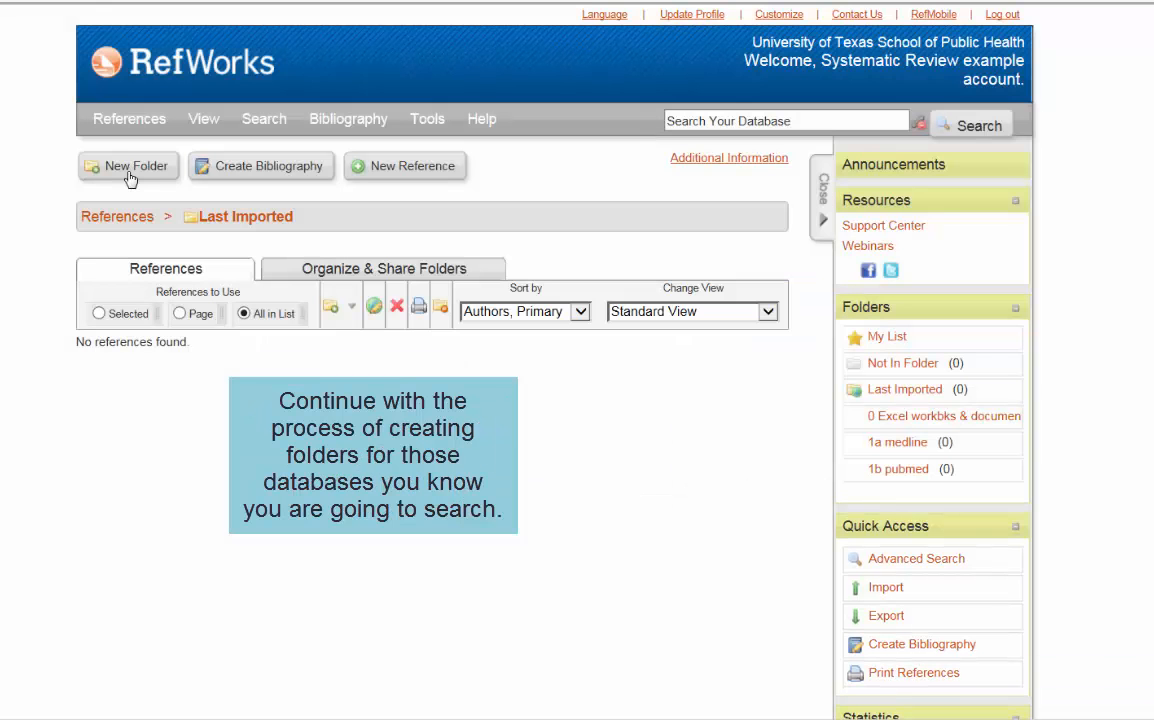
- Create two more database folders named "1c embase" and "1d psycinfo"
click(129, 175)
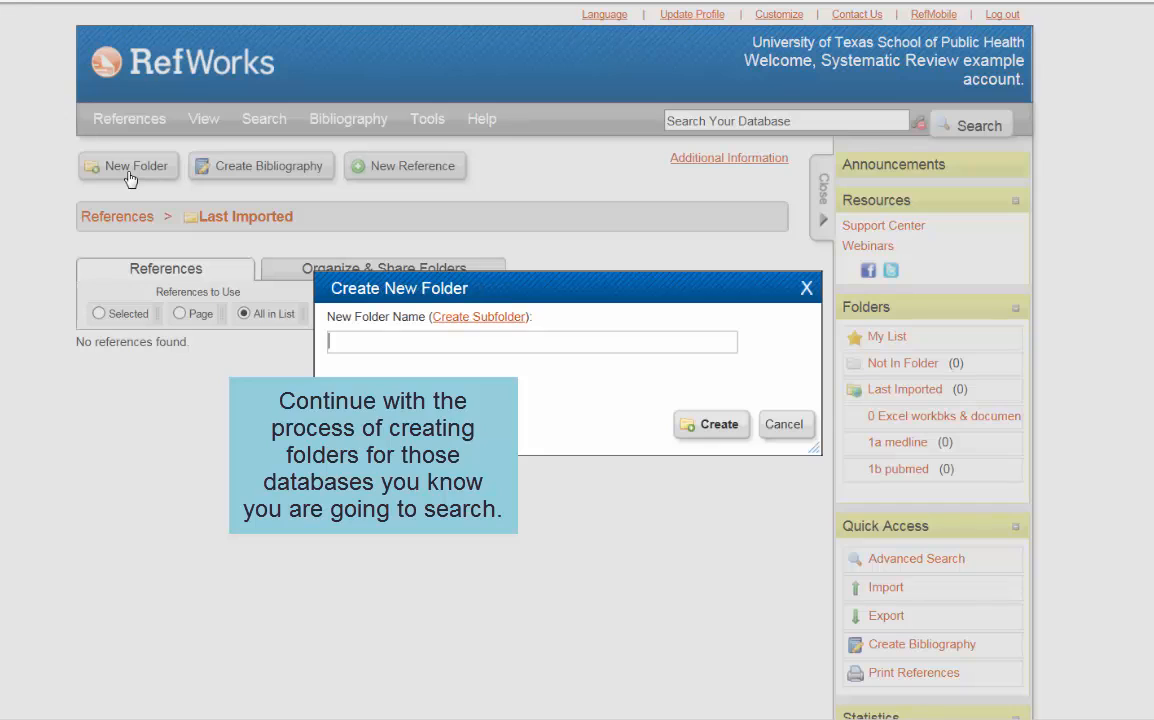
text(1c embase)
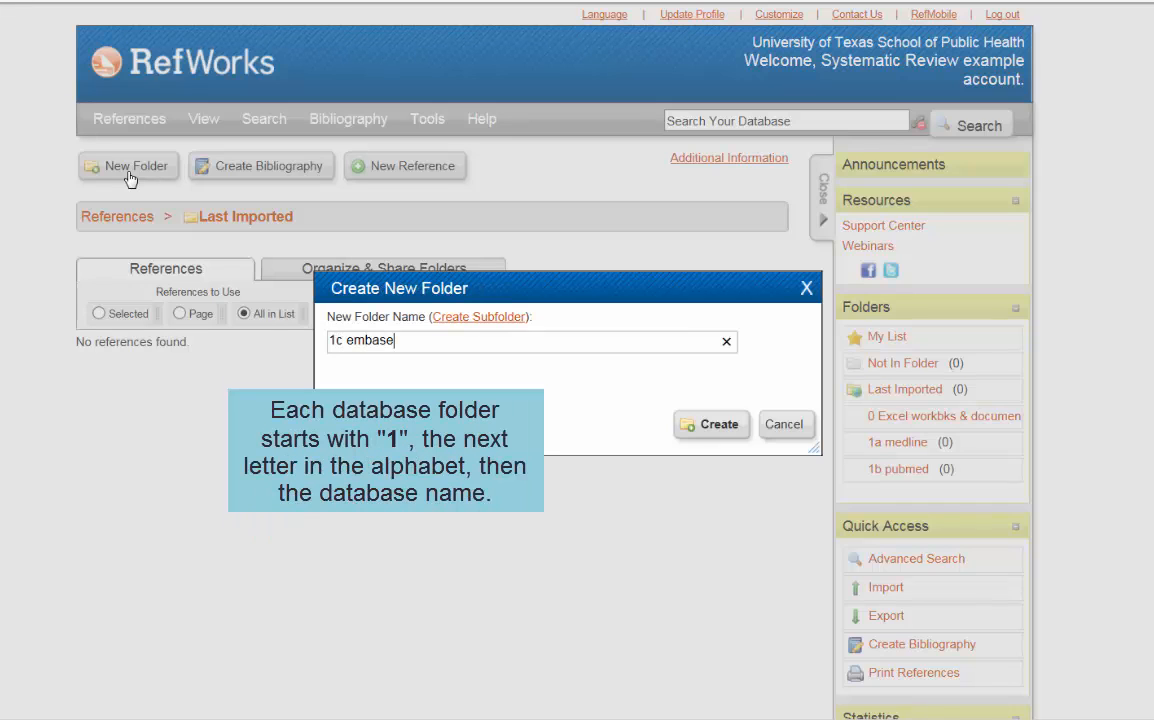
key(Return)
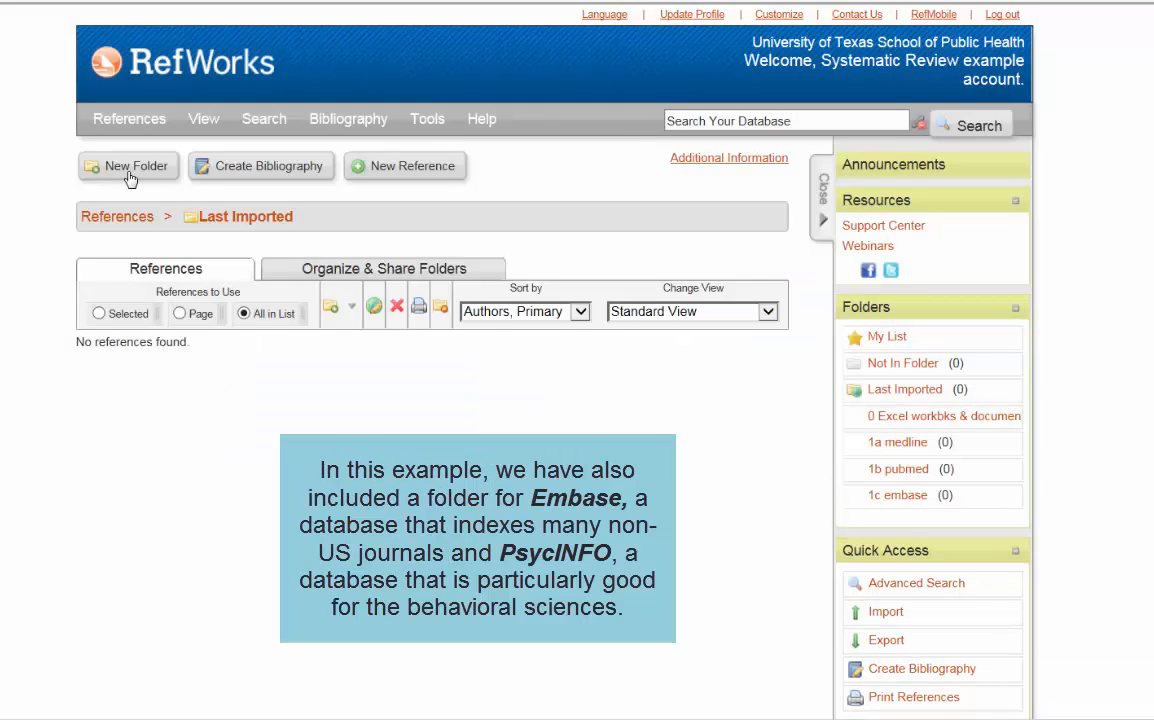
click(128, 170)
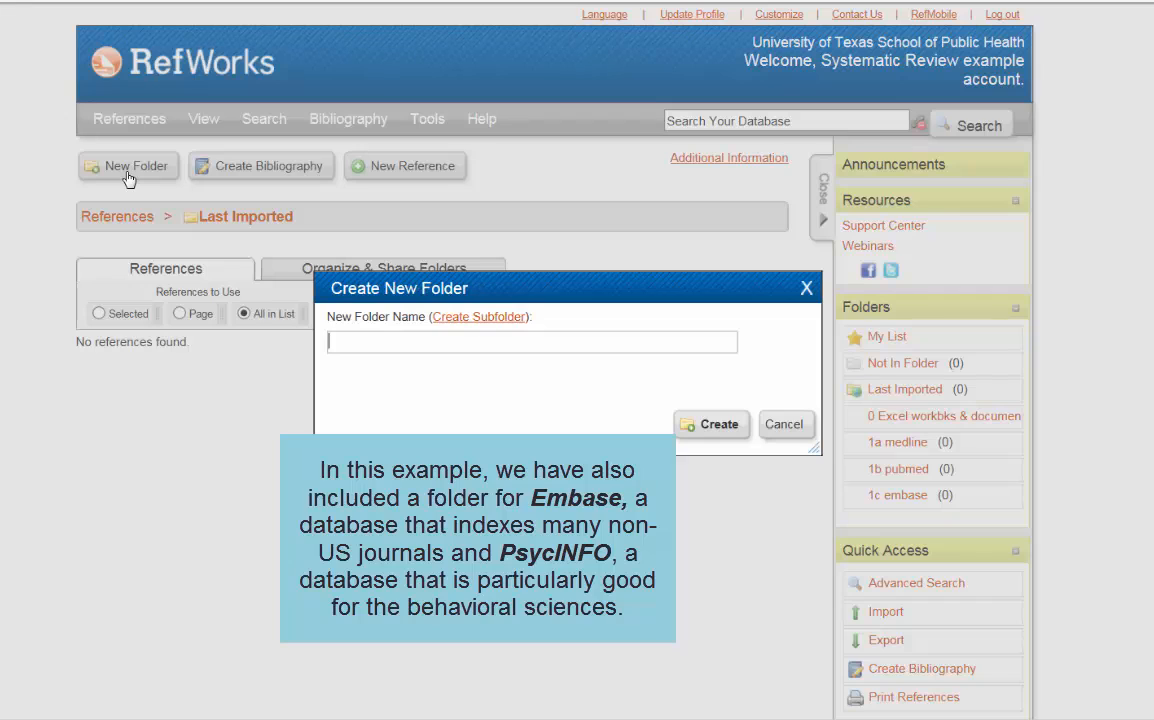
text(1d psycinfo)
click(727, 433)
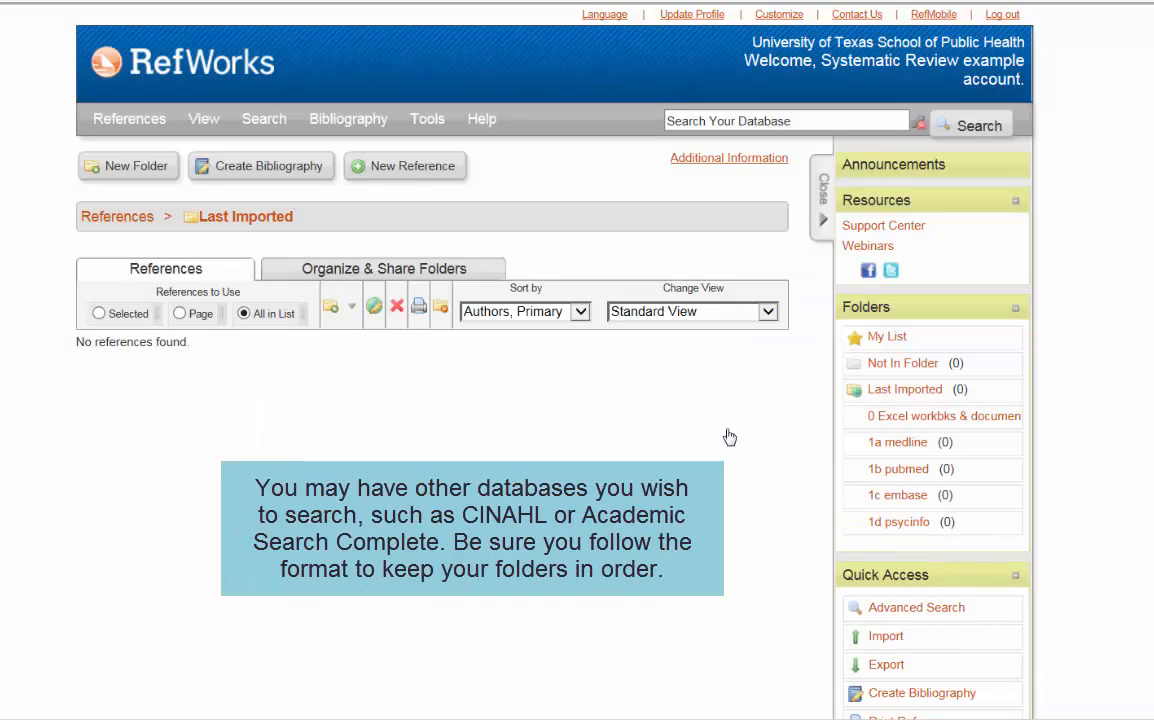
- Create a placeholder folder for additional databases named "1e other databases???"
click(144, 173)
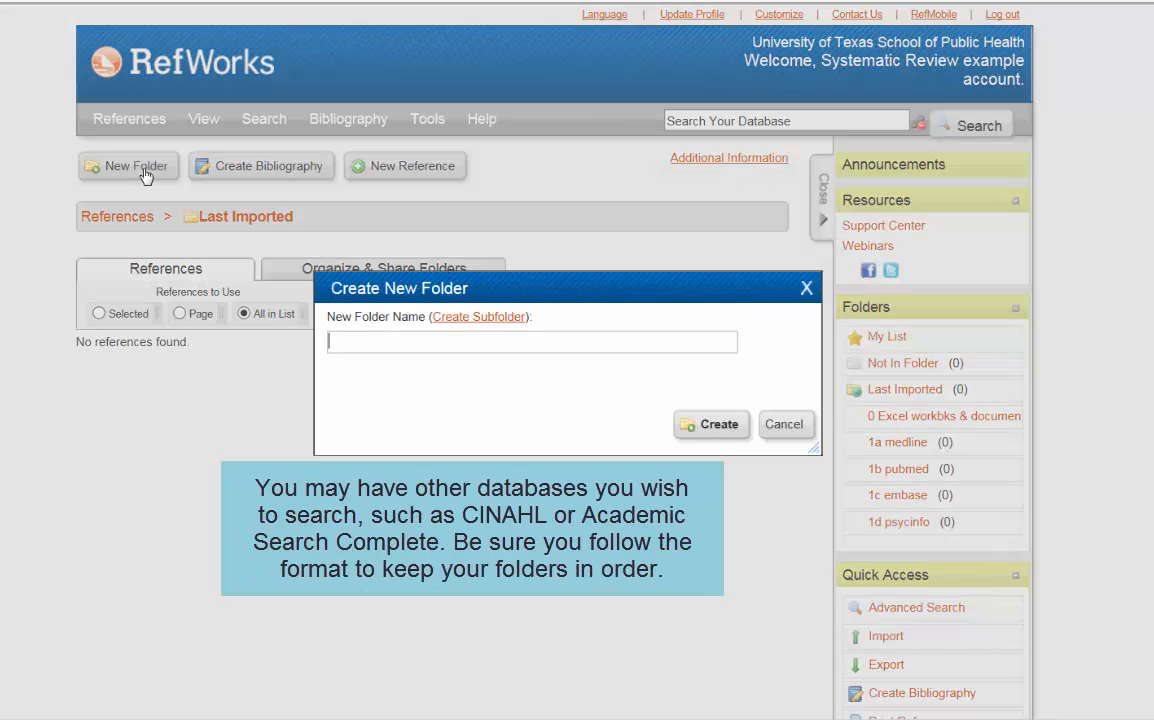
text(1e other data)
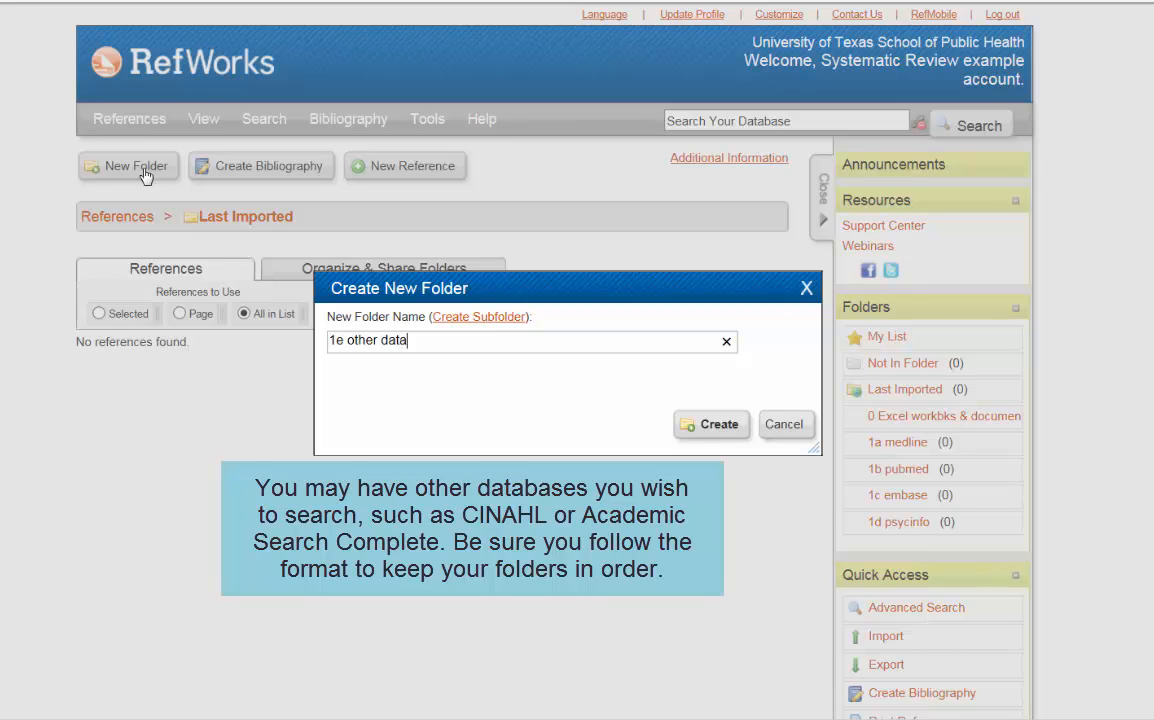
text(bases???)
click(727, 428)
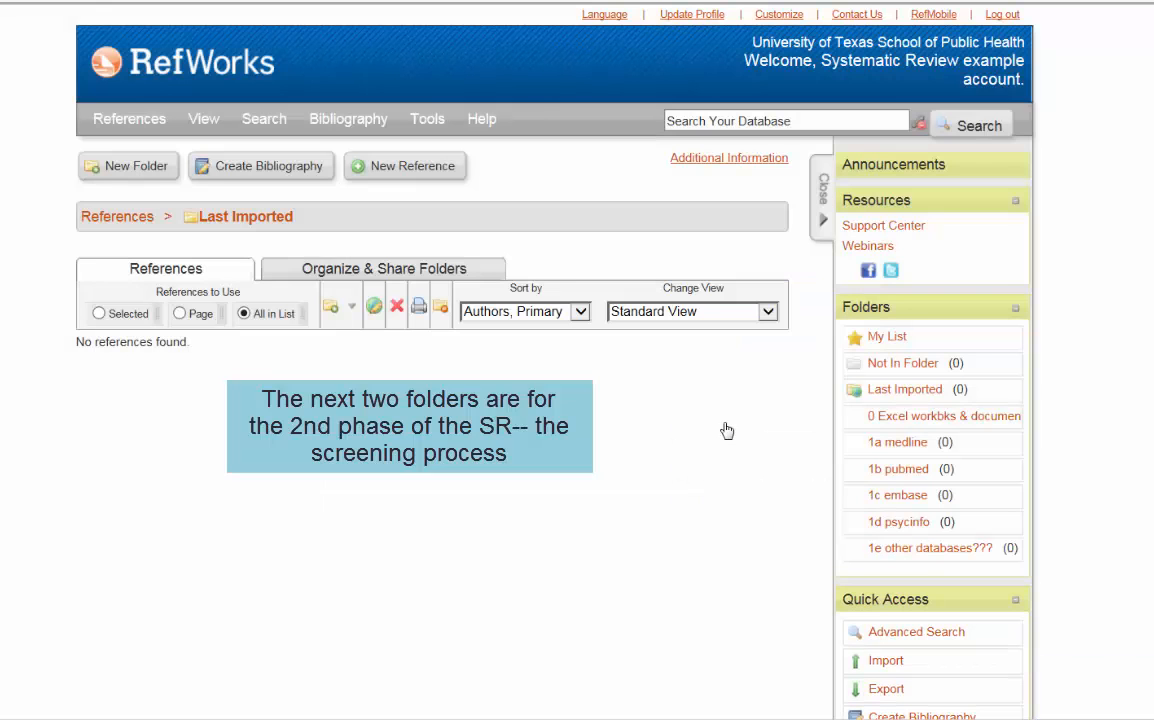
- Create two screening-phase folders named "2a abstracts maybe" and "2b abstracts no"
click(135, 166)
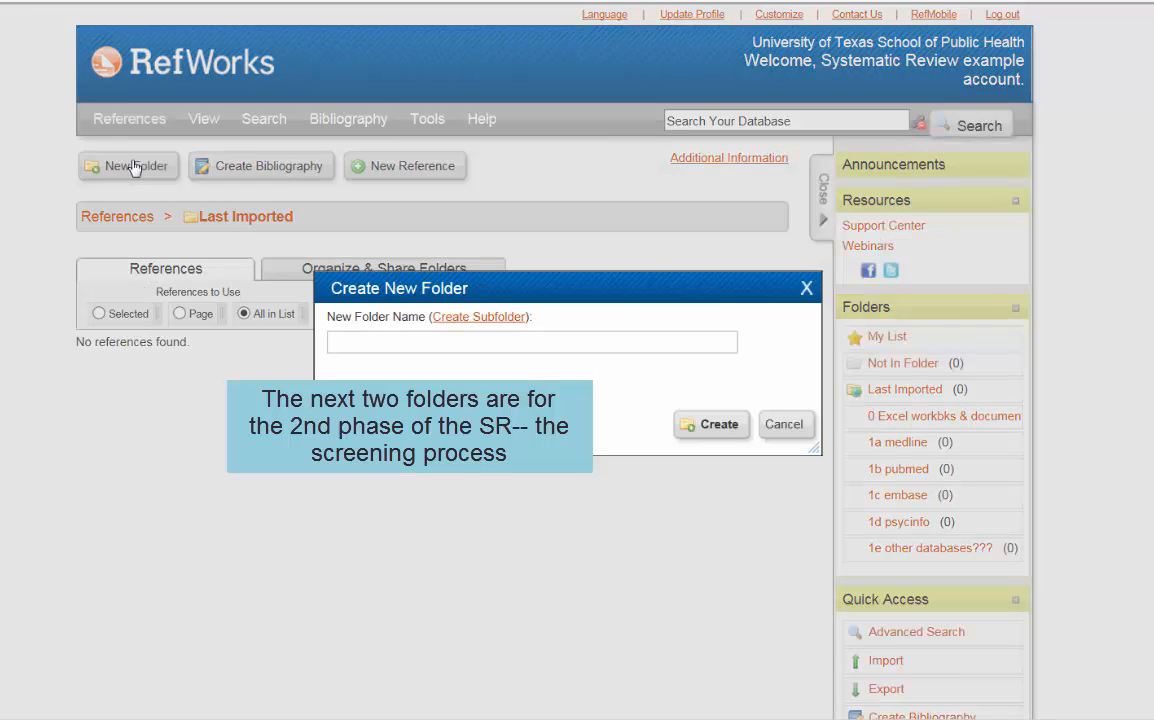
text(2a)
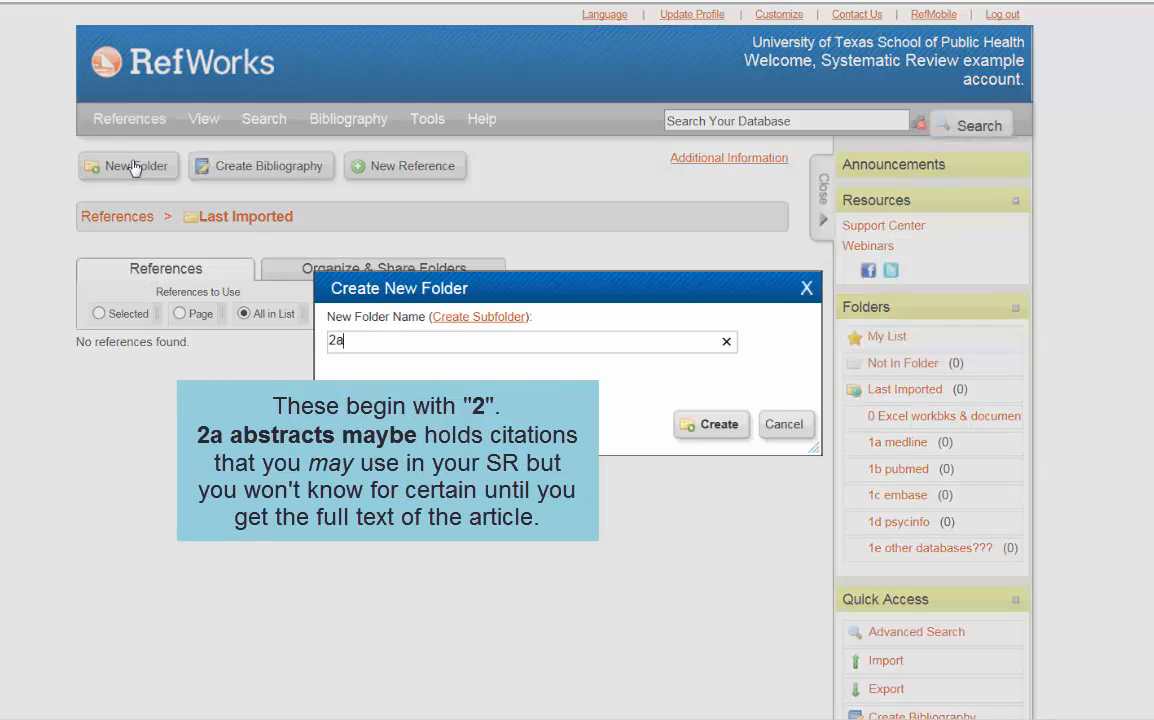
text( abstracts maybe)
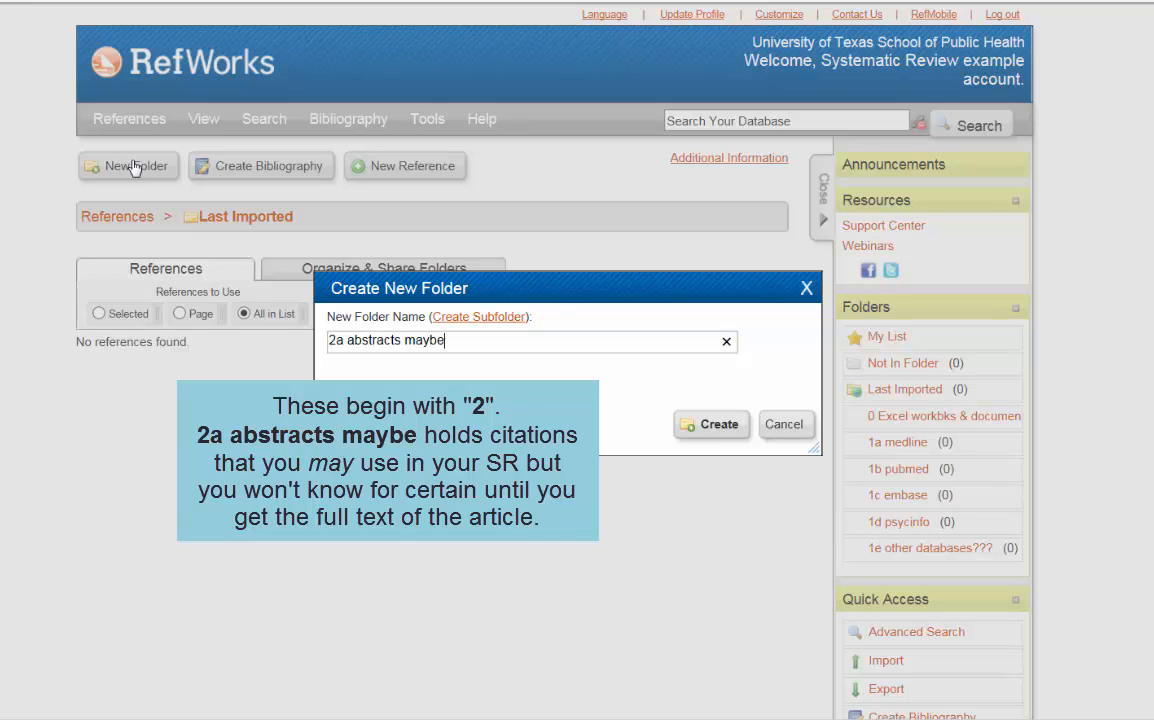
key(Return)
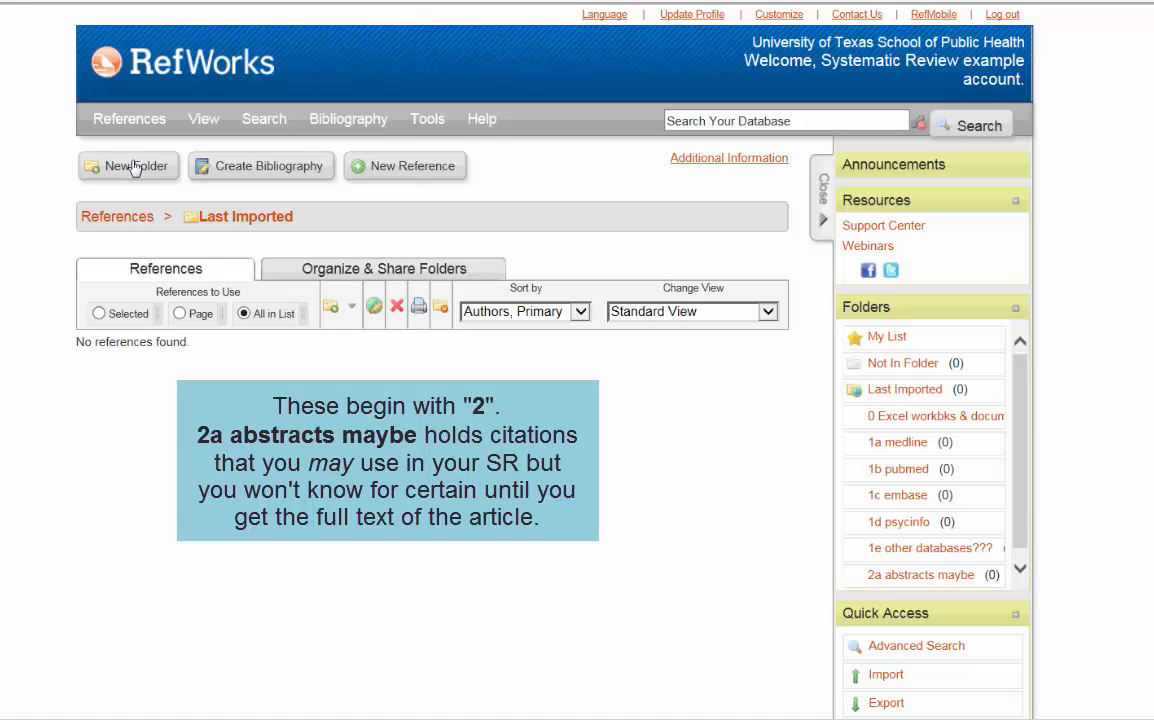
click(136, 168)
text(2)
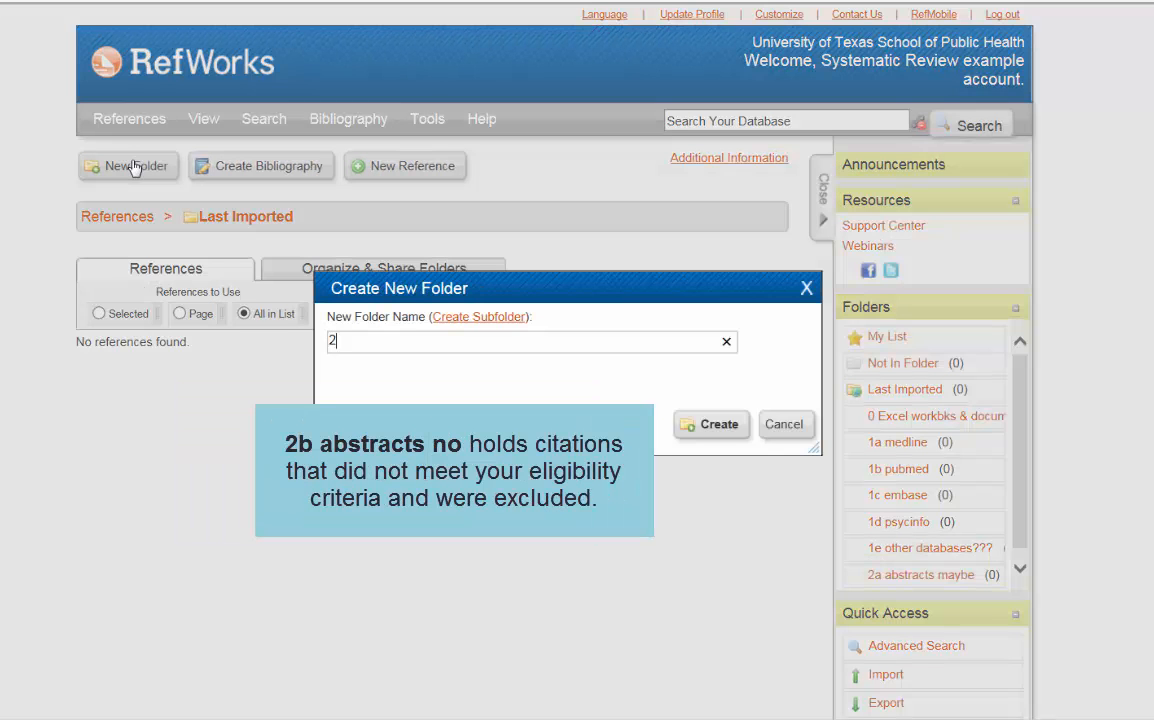
text(b abstracts no)
key(Return)
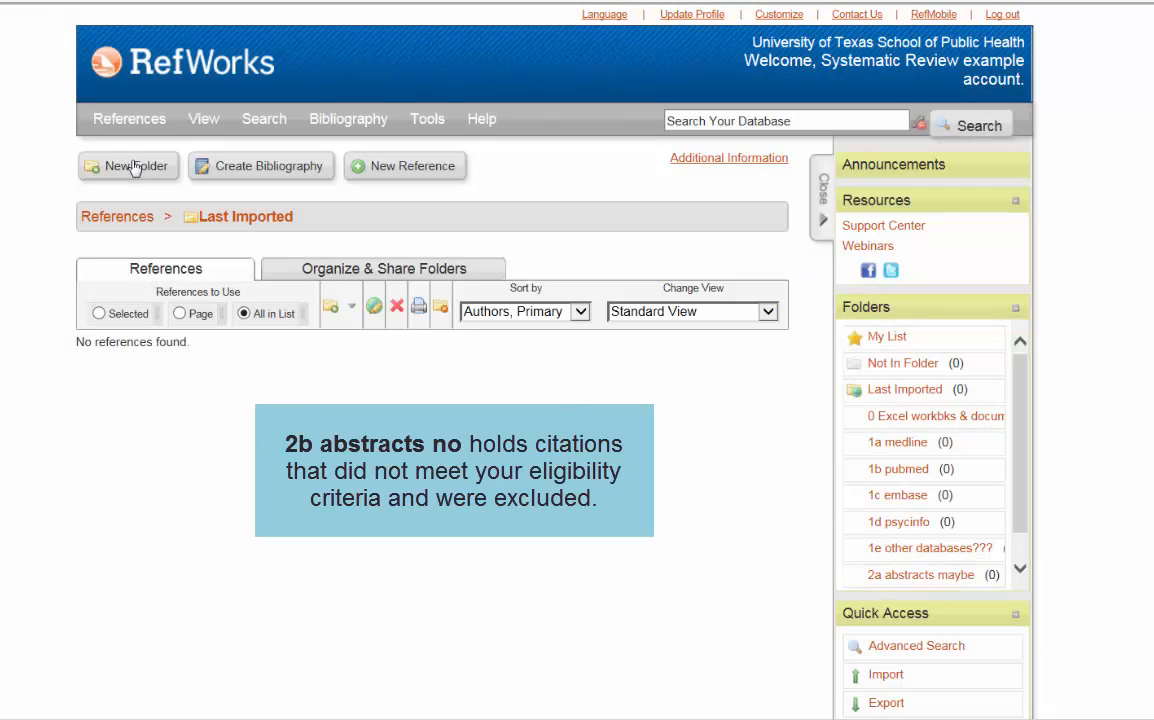
scroll(1025, 450, down, 2)
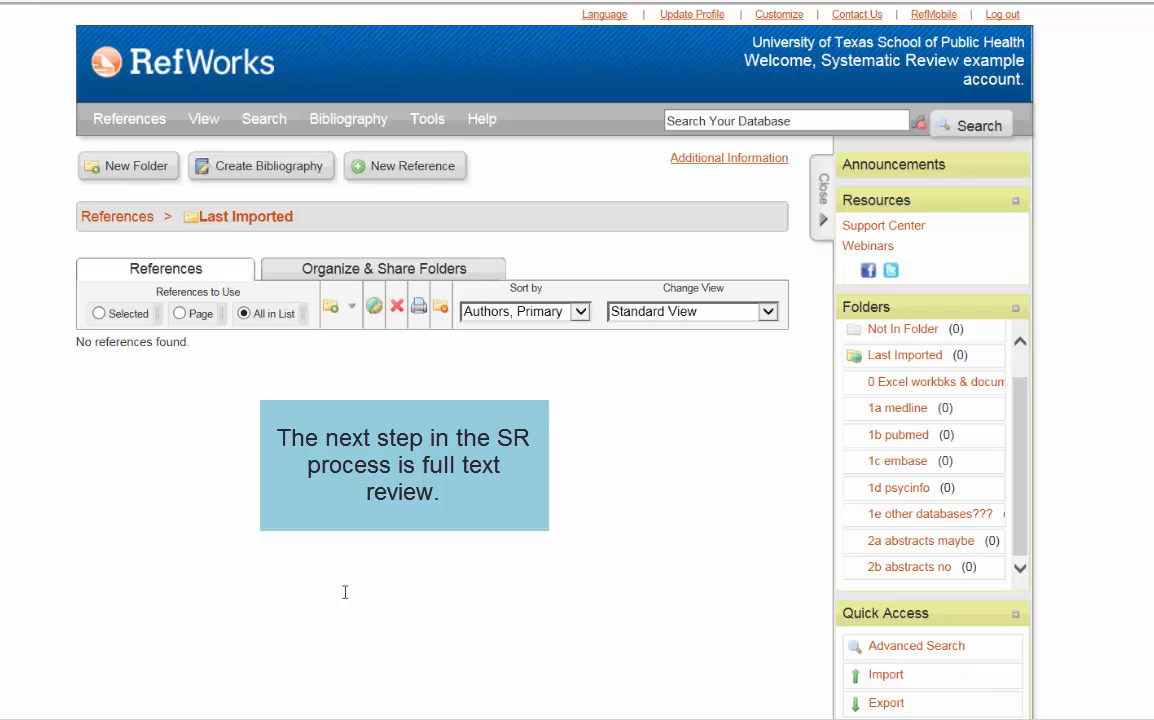
- Create two full-text review folders named "3a FT yes" and "3b FT no"
click(122, 167)
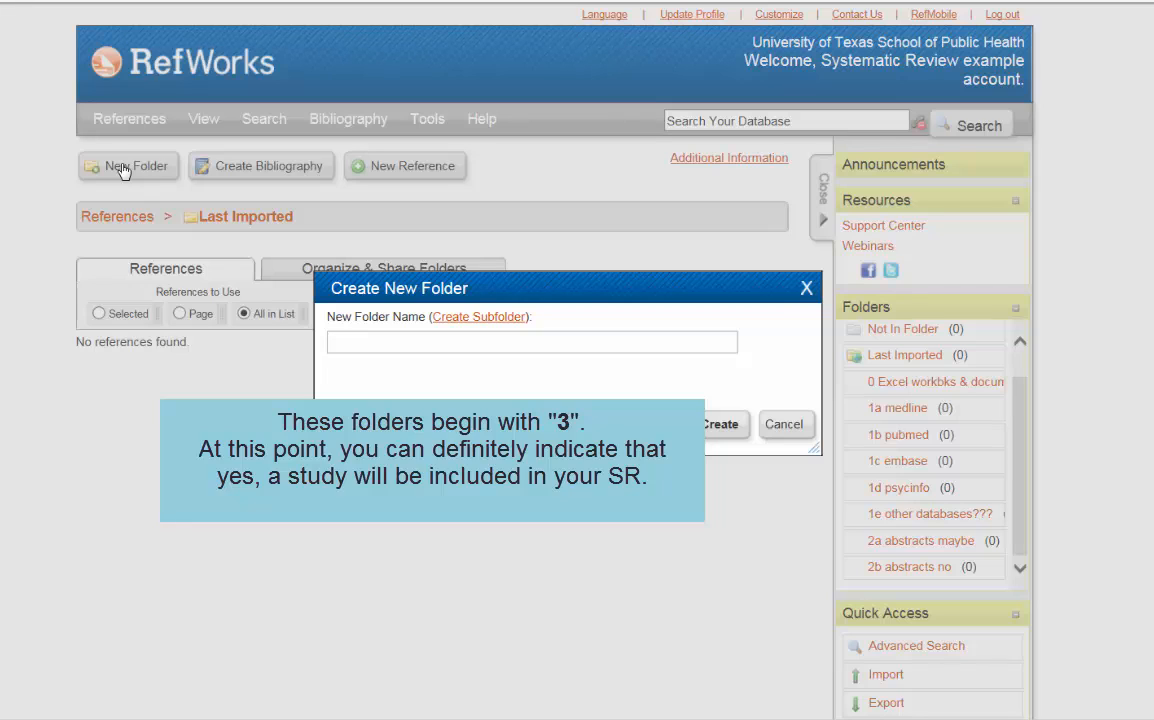
text(3a FT ye)
key(Return)
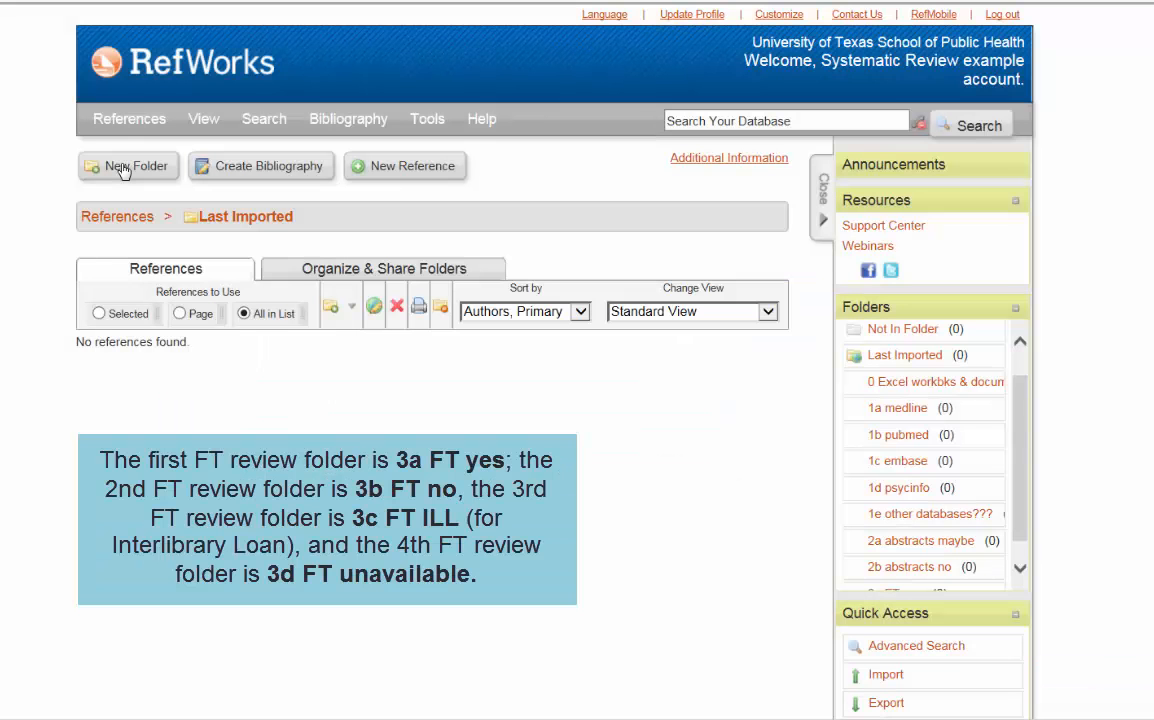
click(124, 172)
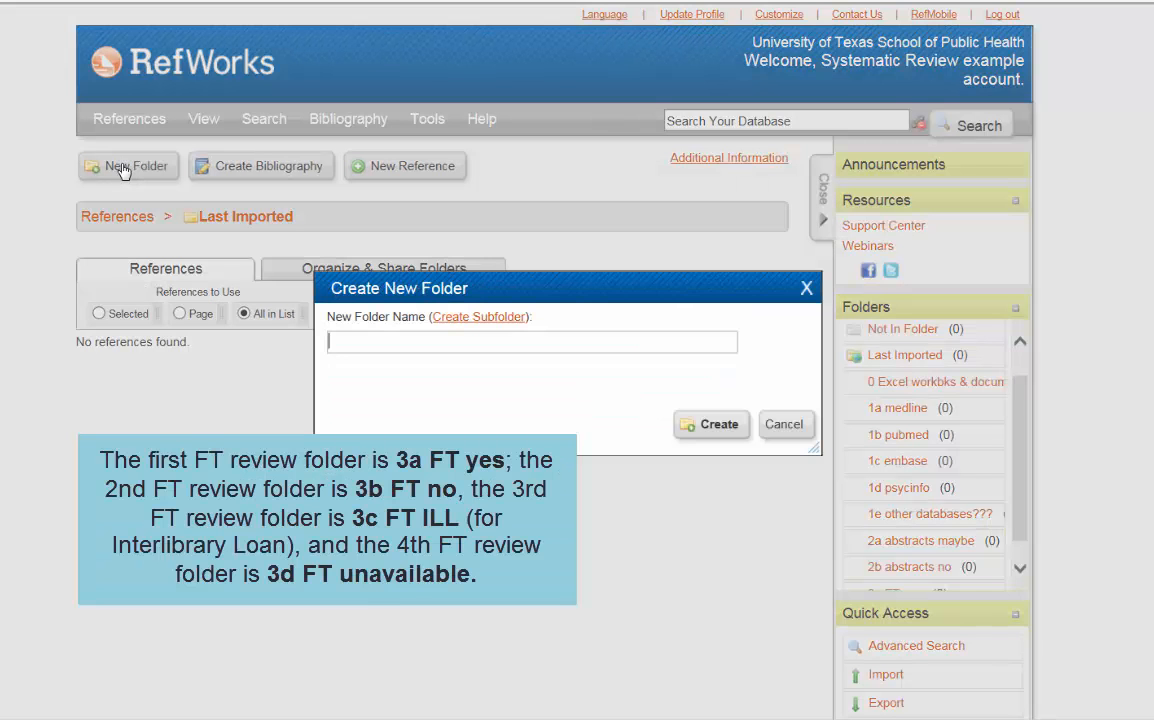
text(3b FT no)
key(Return)
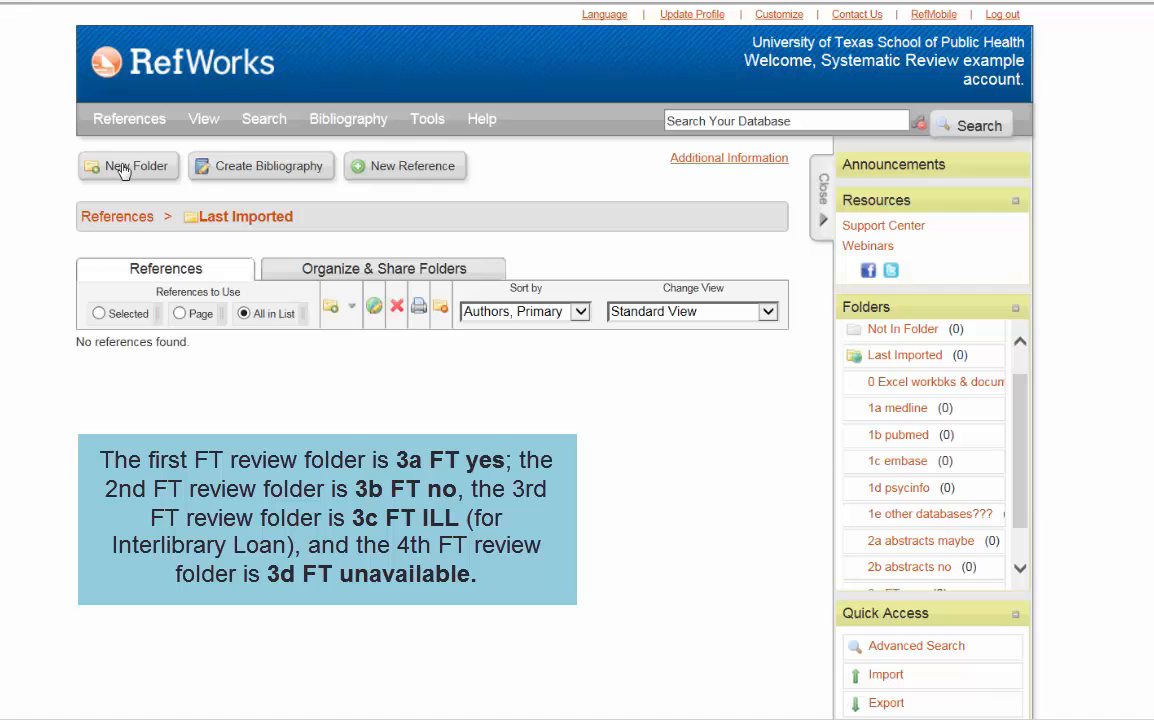
- Create the remaining full-text review folders, "3c FT ILL" and "3d FT unavailable"
click(124, 172)
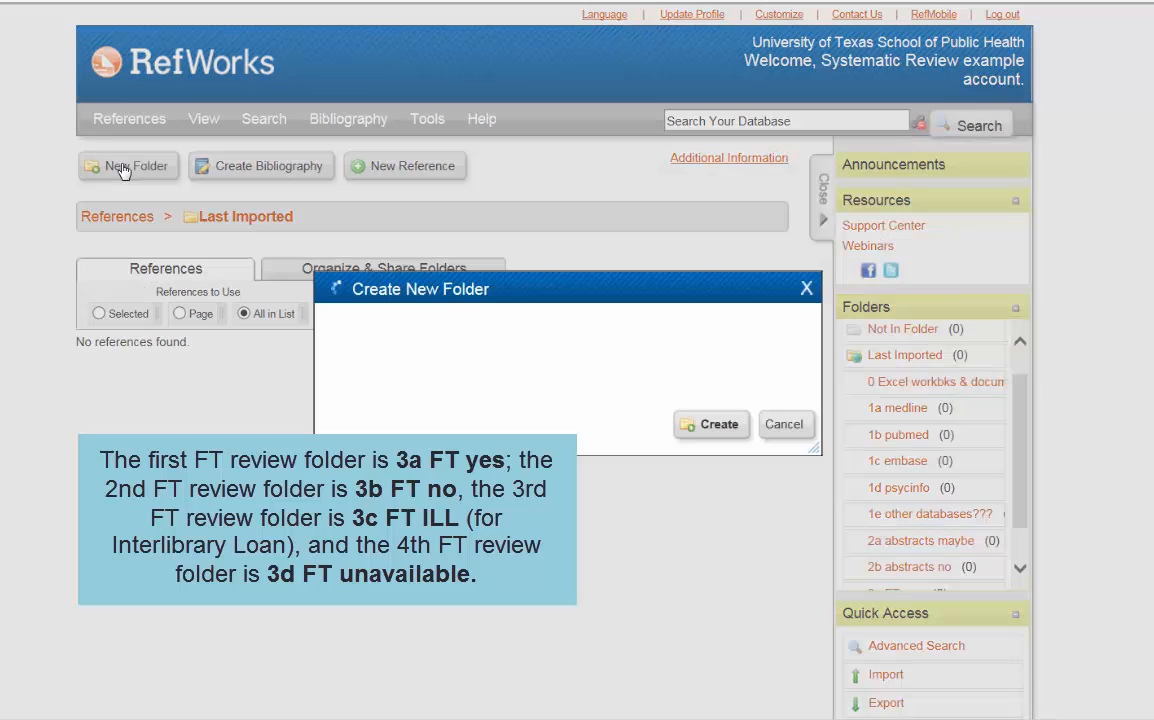
text(3c FT ILL)
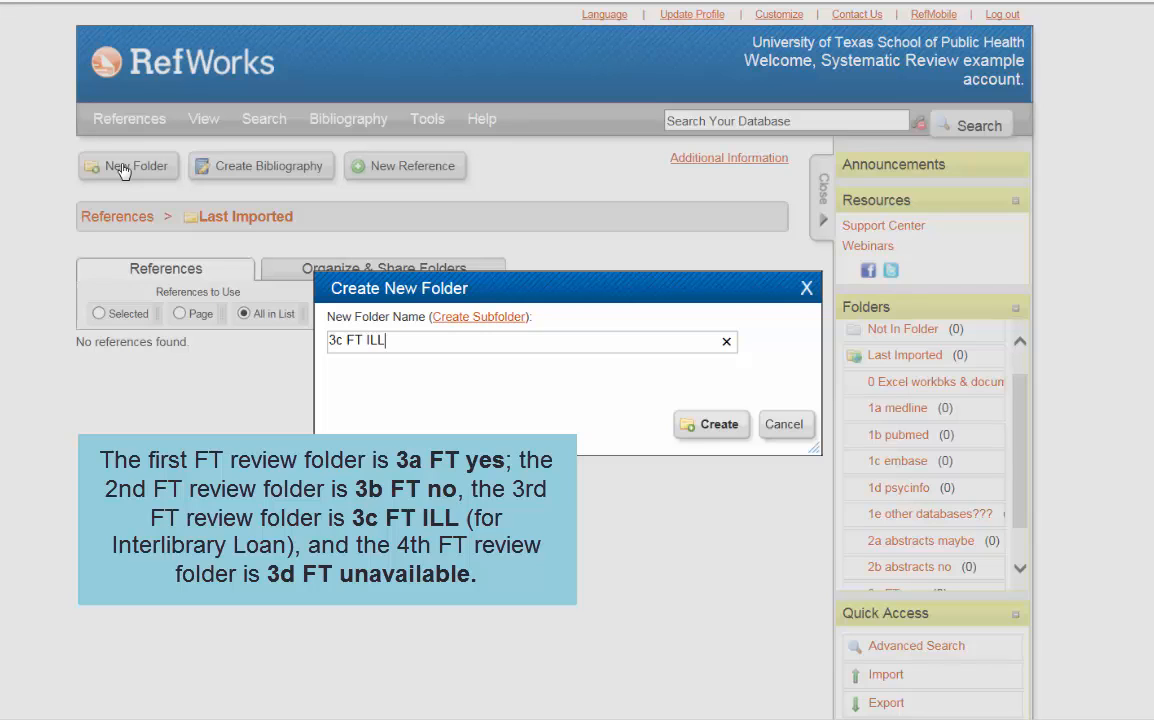
click(716, 426)
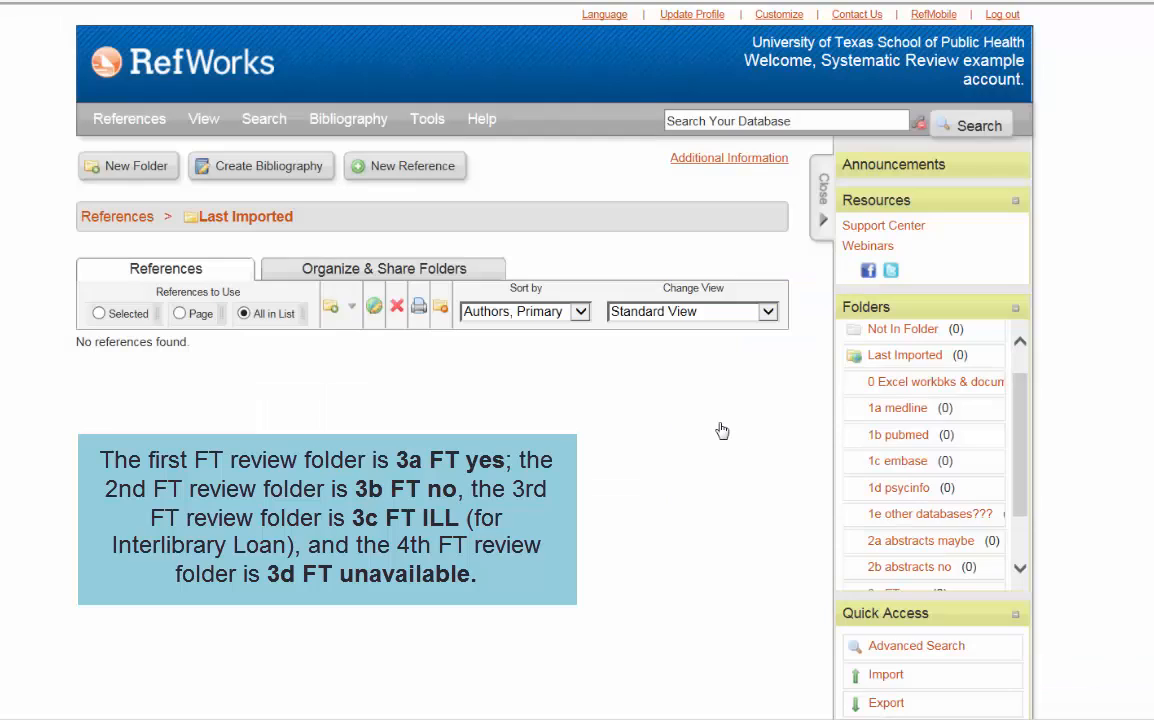
click(148, 177)
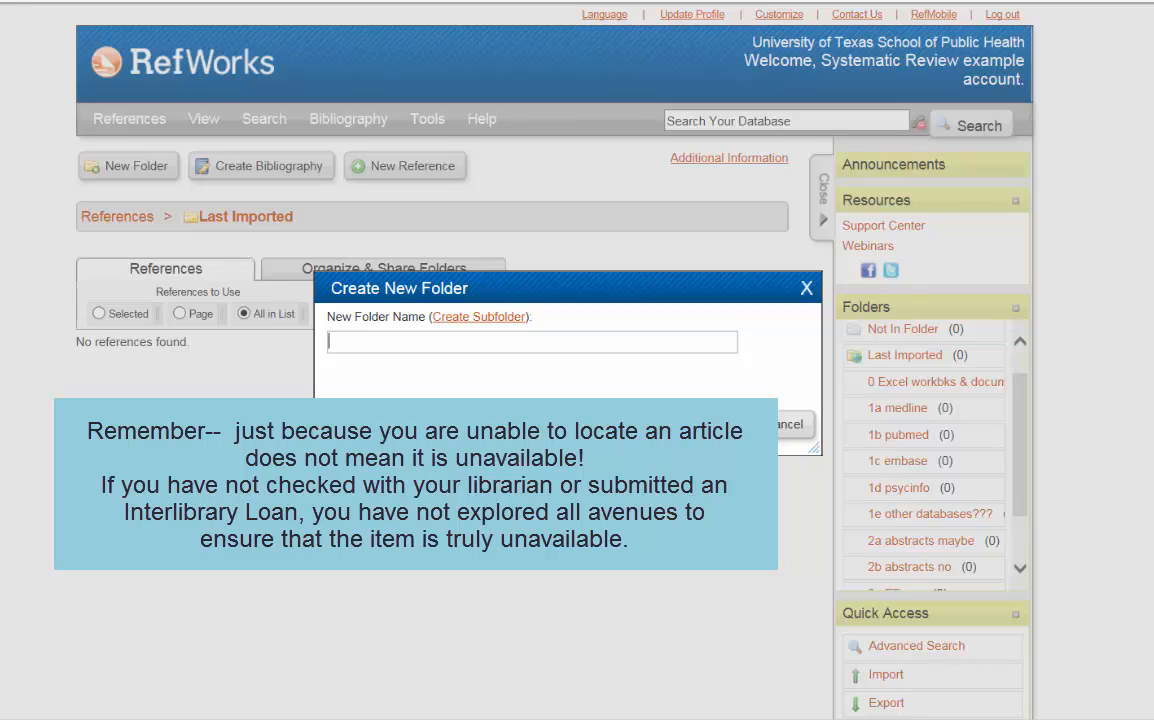
text(3d FT unavailab)
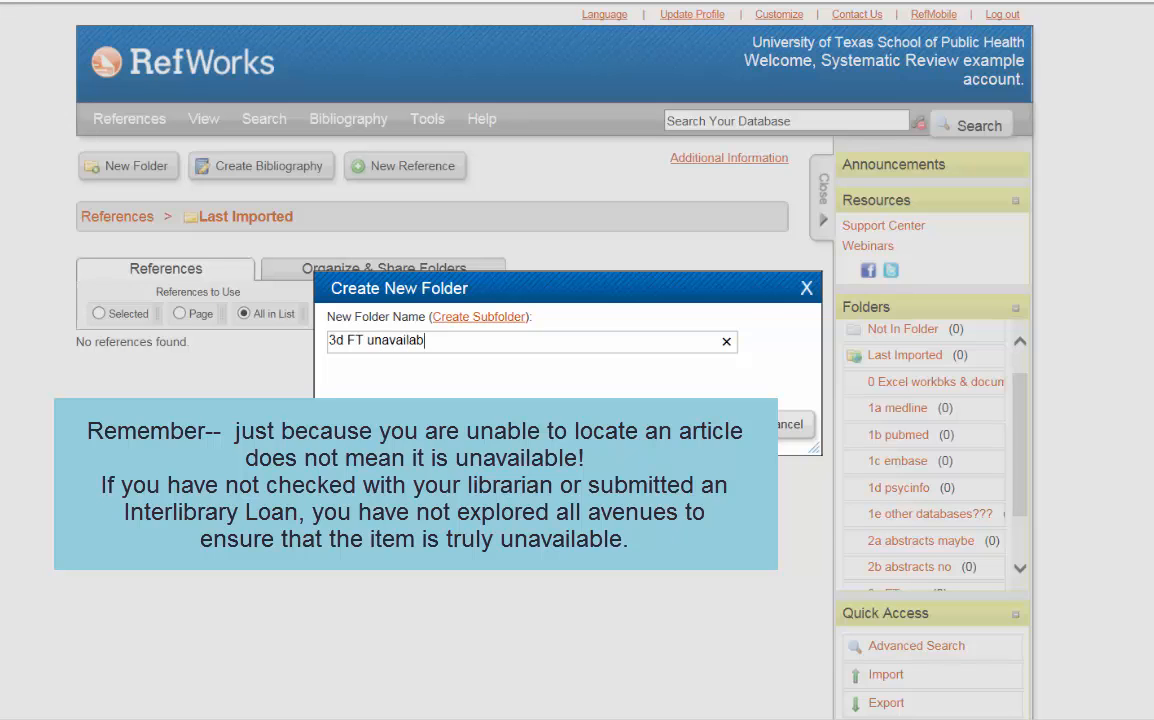
text(le)
key(Return)
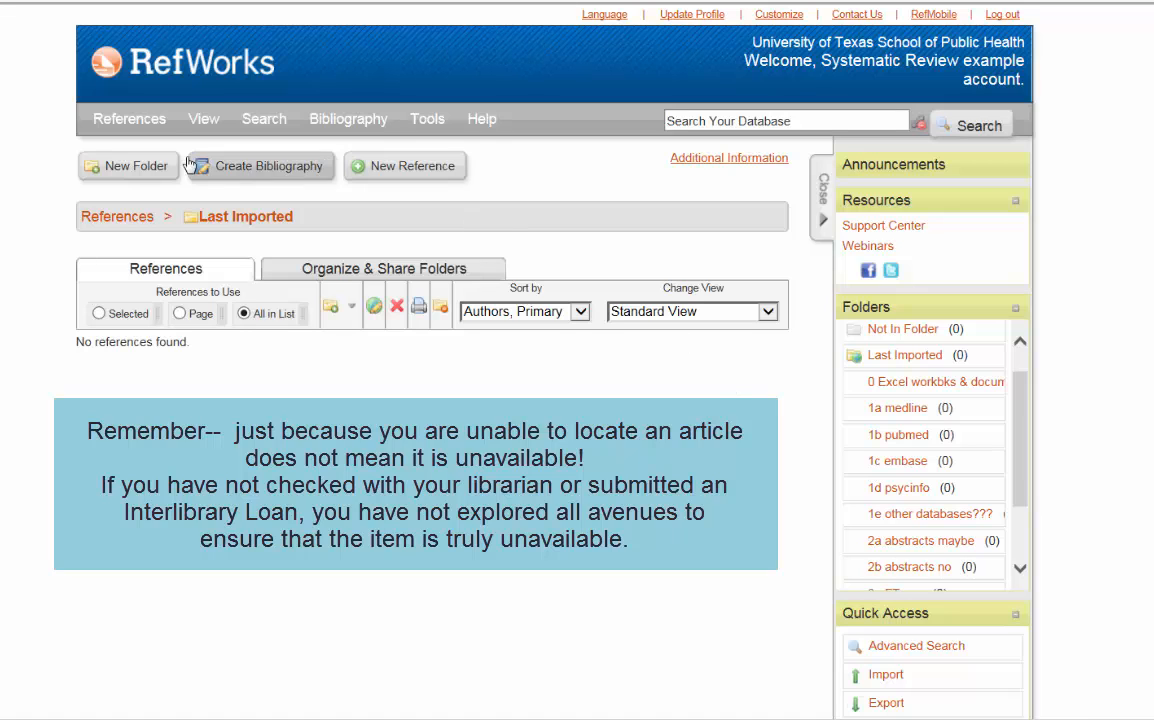
- Create two supplementary-search folders named "4a bibliographies" and "4b authors"
click(128, 168)
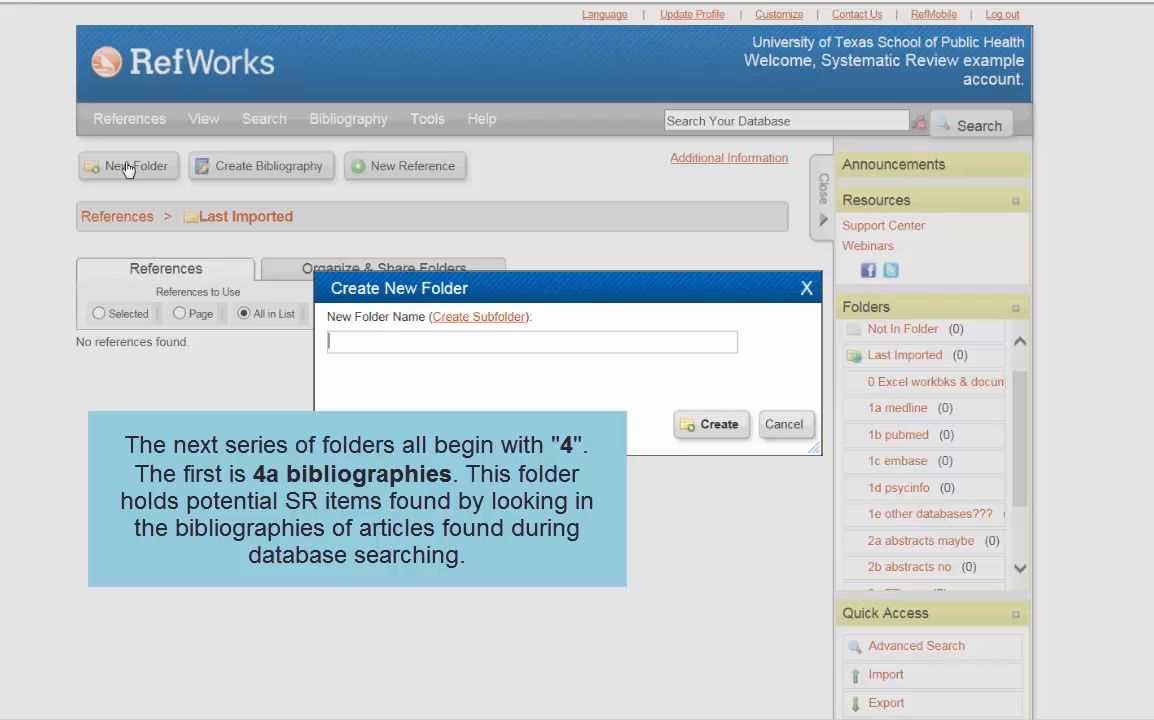
text(4a bibliographies)
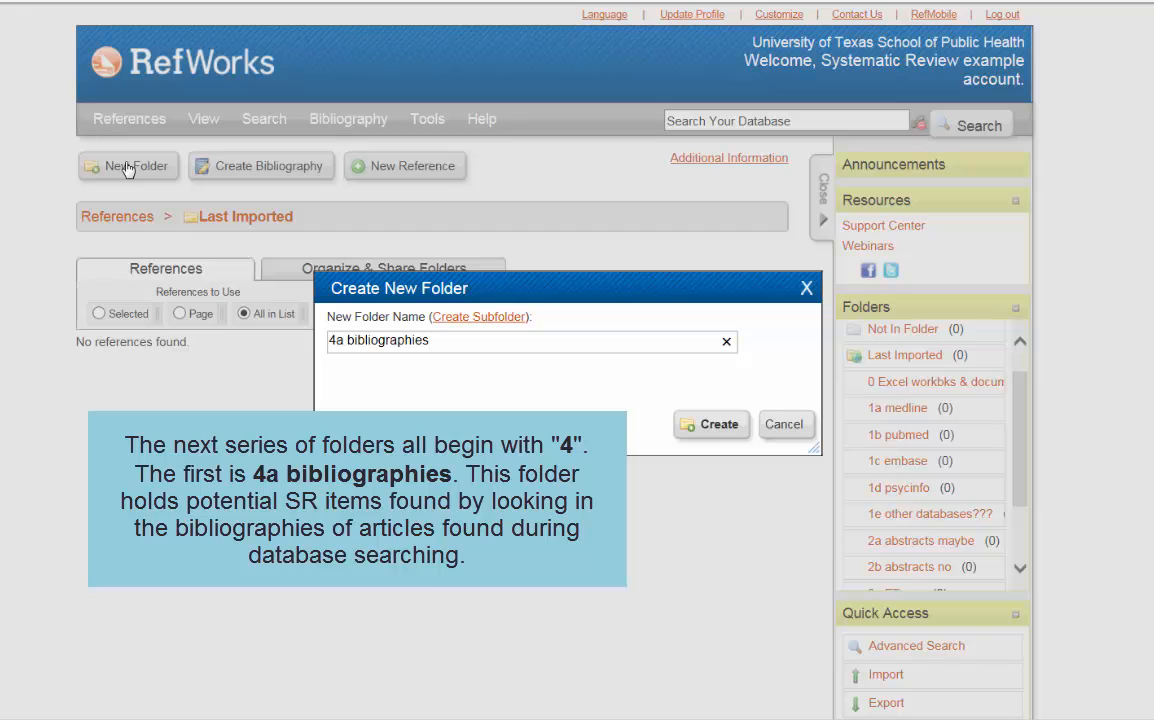
click(722, 426)
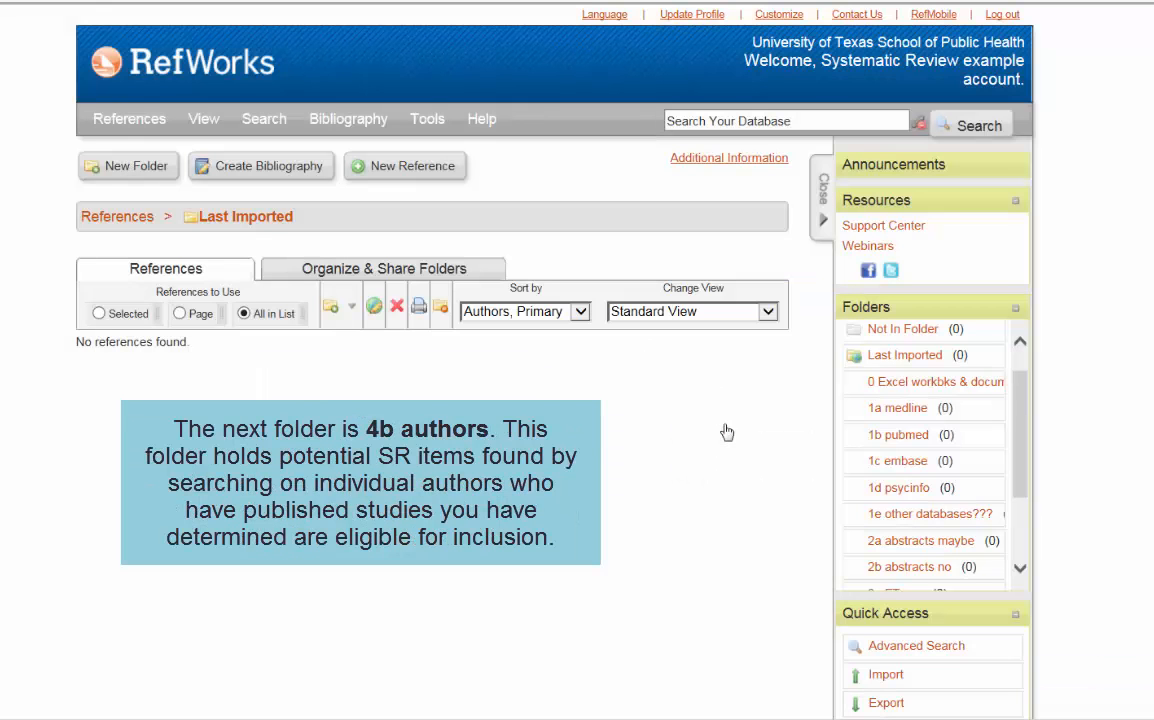
click(141, 169)
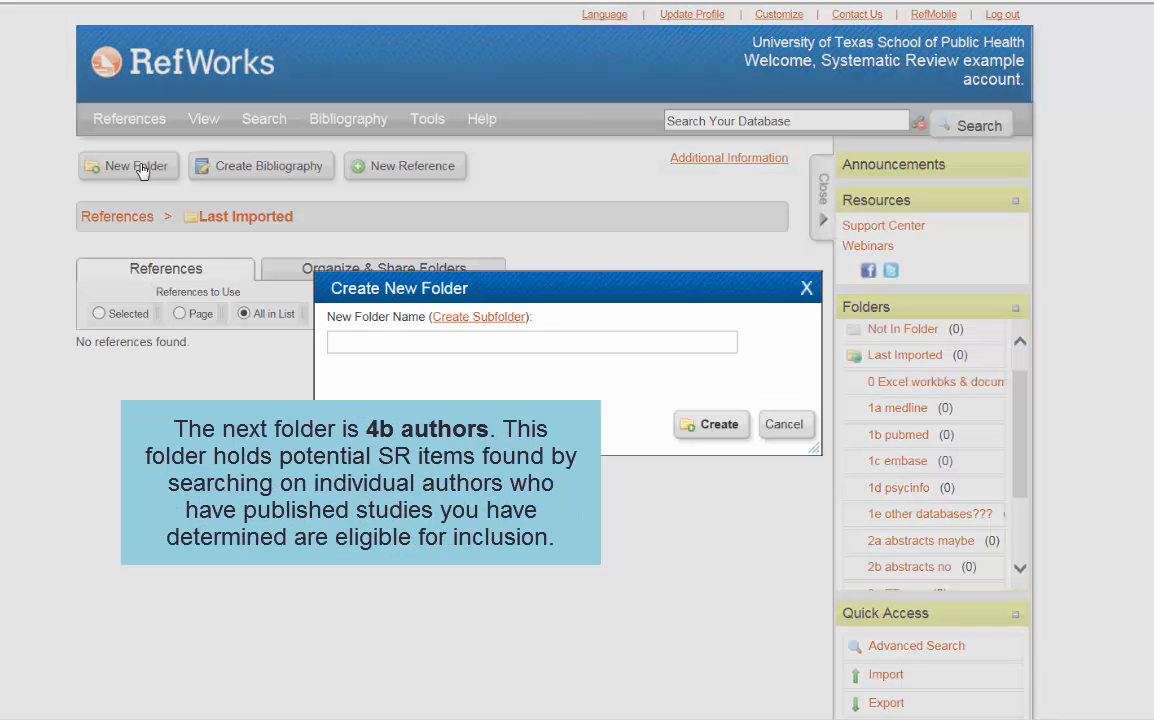
text(4b authors)
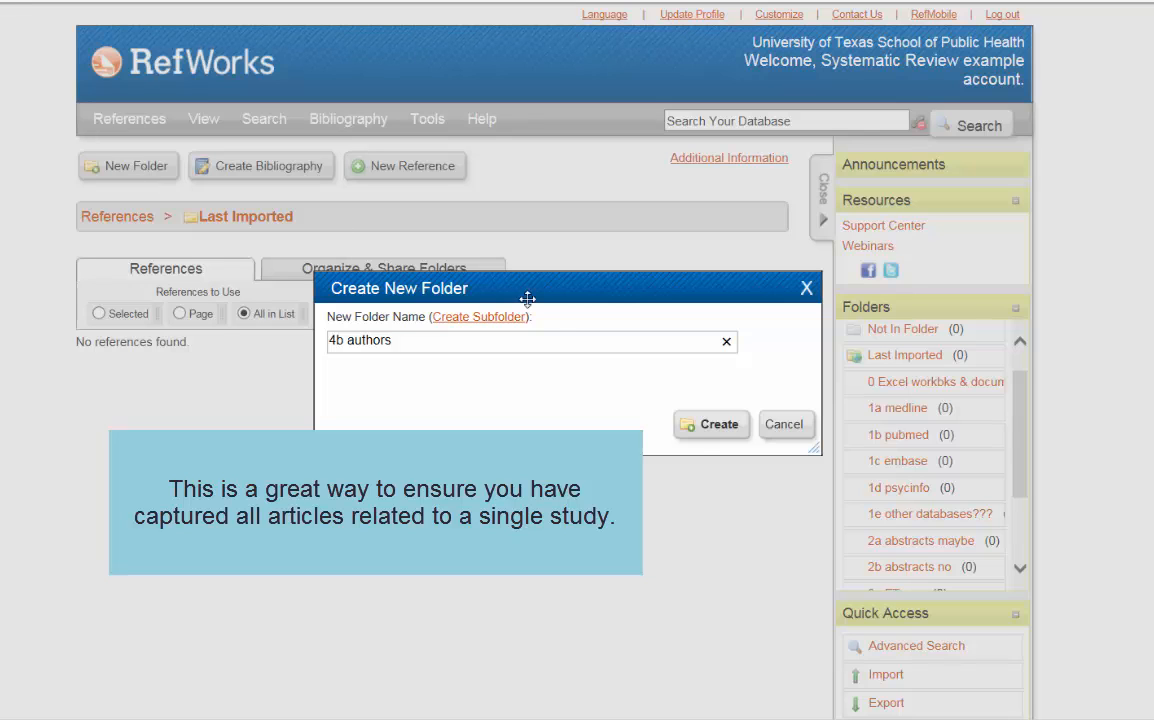
click(700, 428)
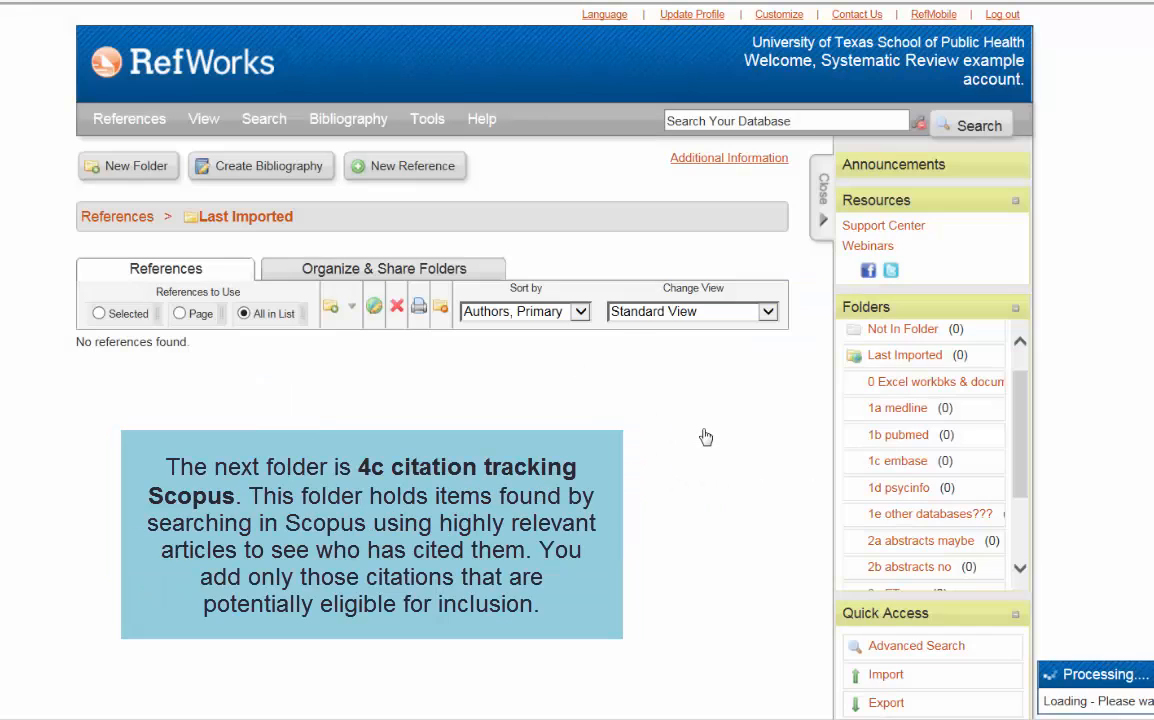
- Create a citation-tracking folder named "4c citation tracking Scopus"
click(132, 172)
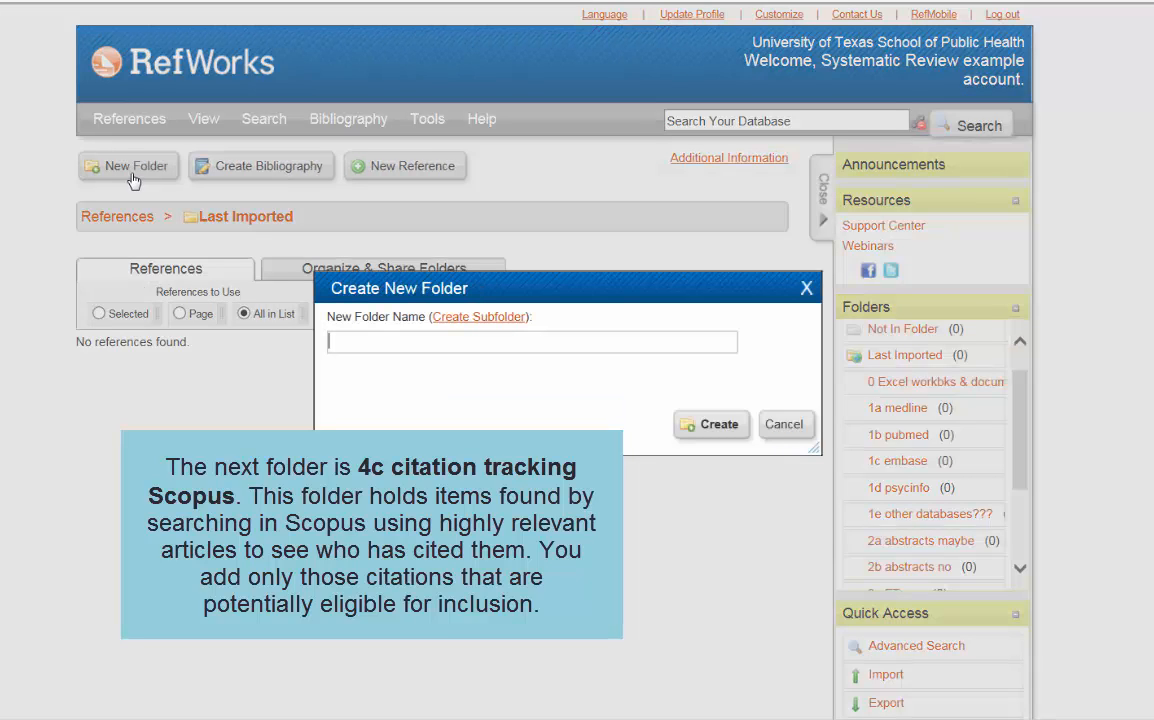
text(4c citation trac)
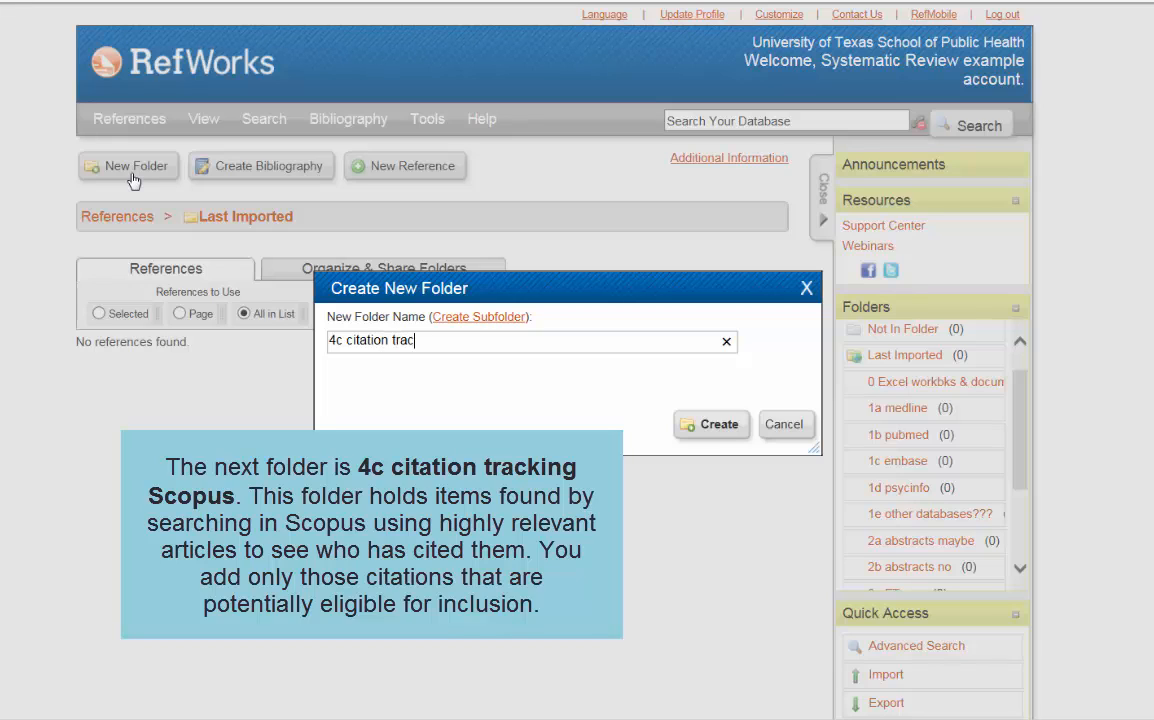
text(king Scopus)
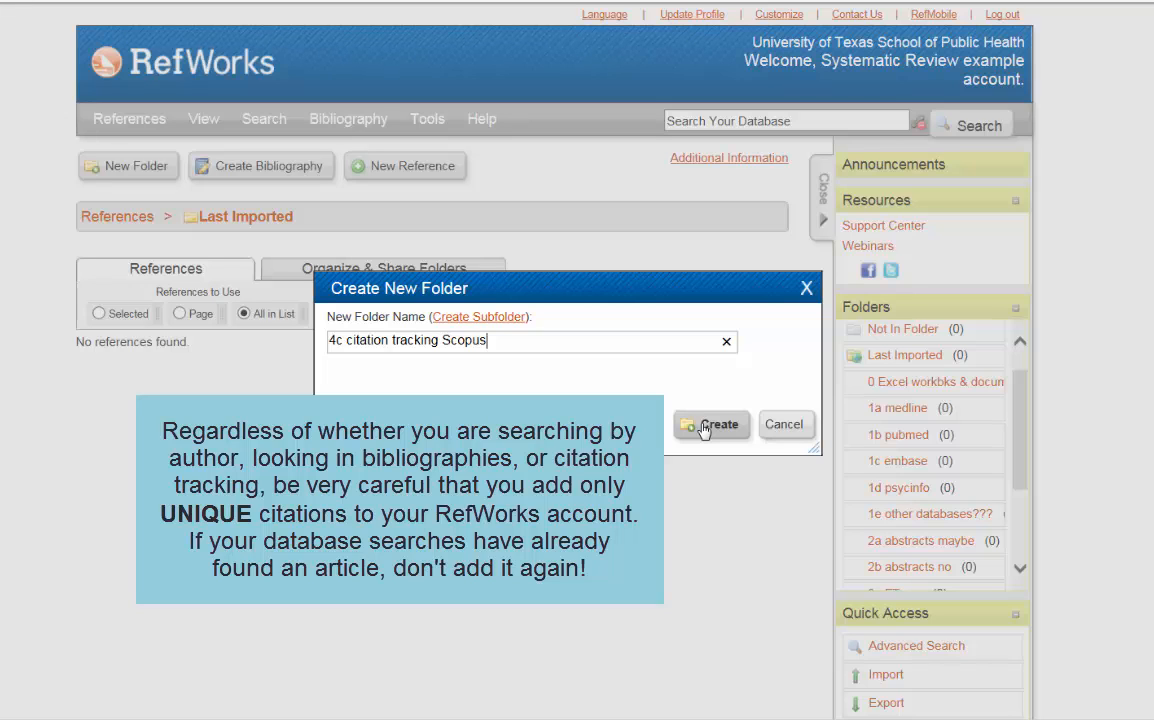
click(703, 428)
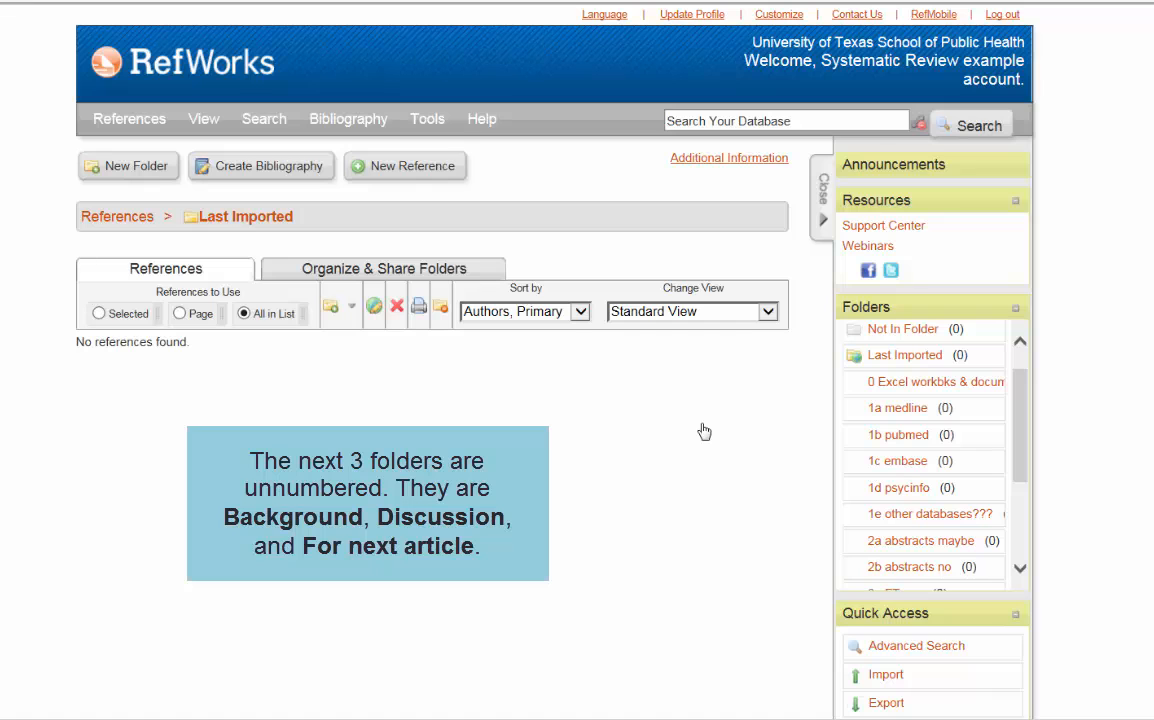
- Create an unnumbered folder named "background" for items supporting the paper's rationale
click(130, 178)
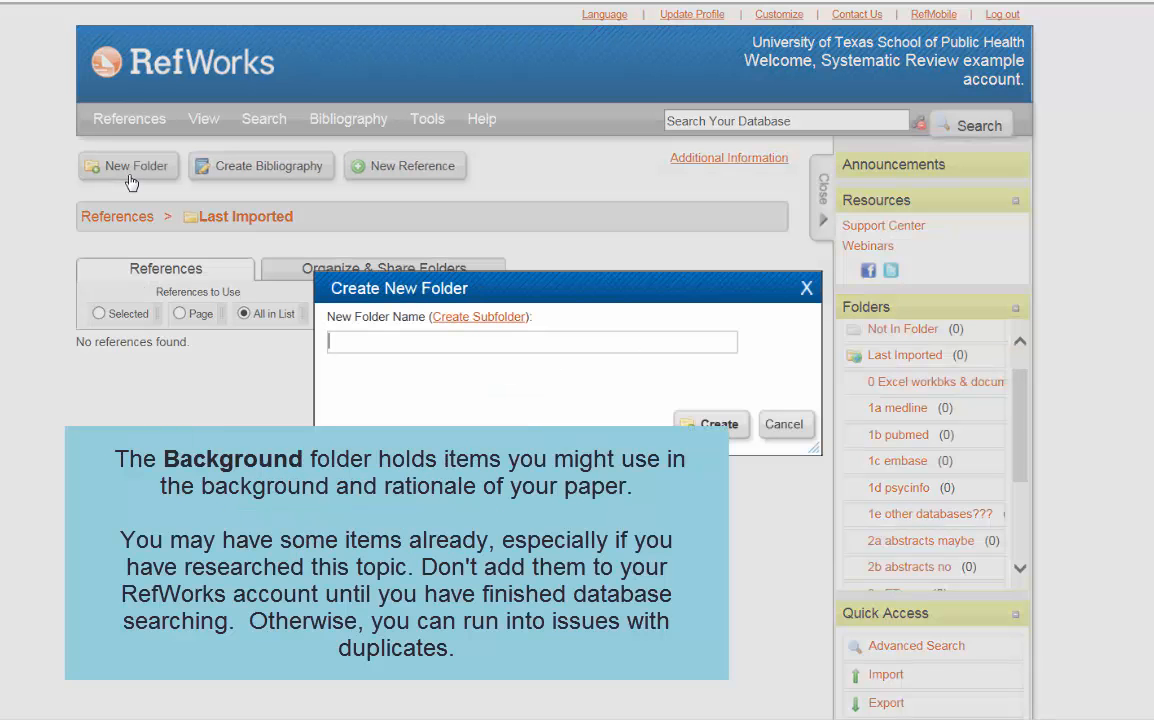
text(background)
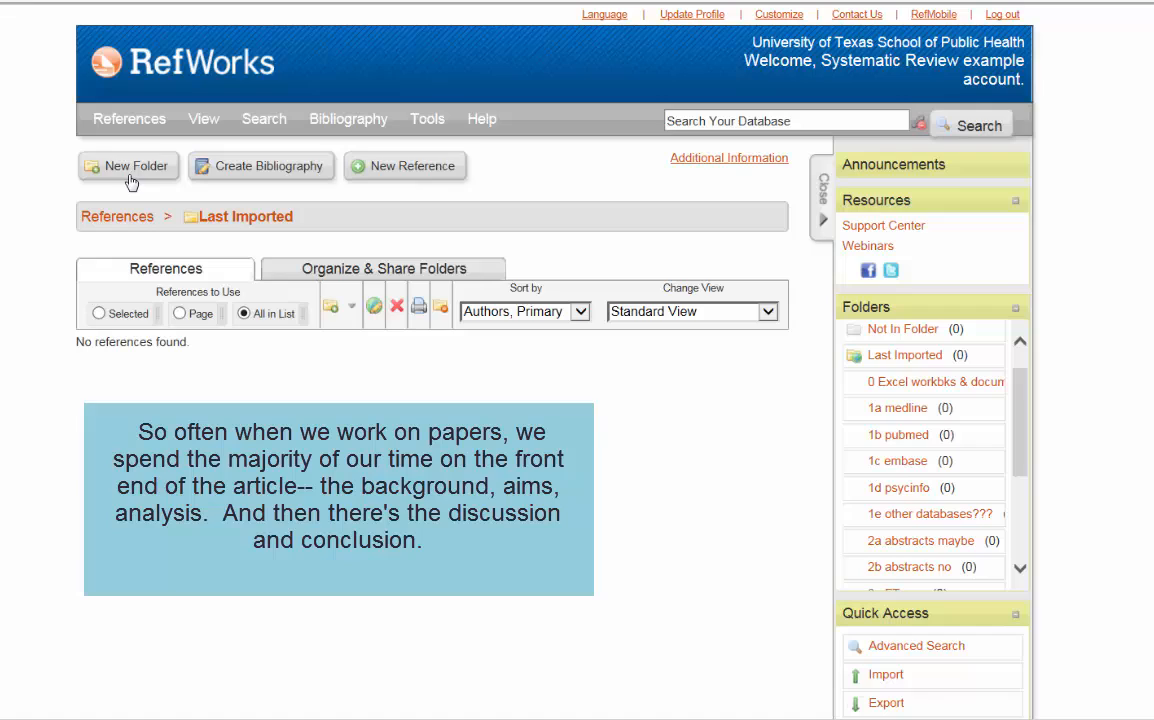
click(130, 181)
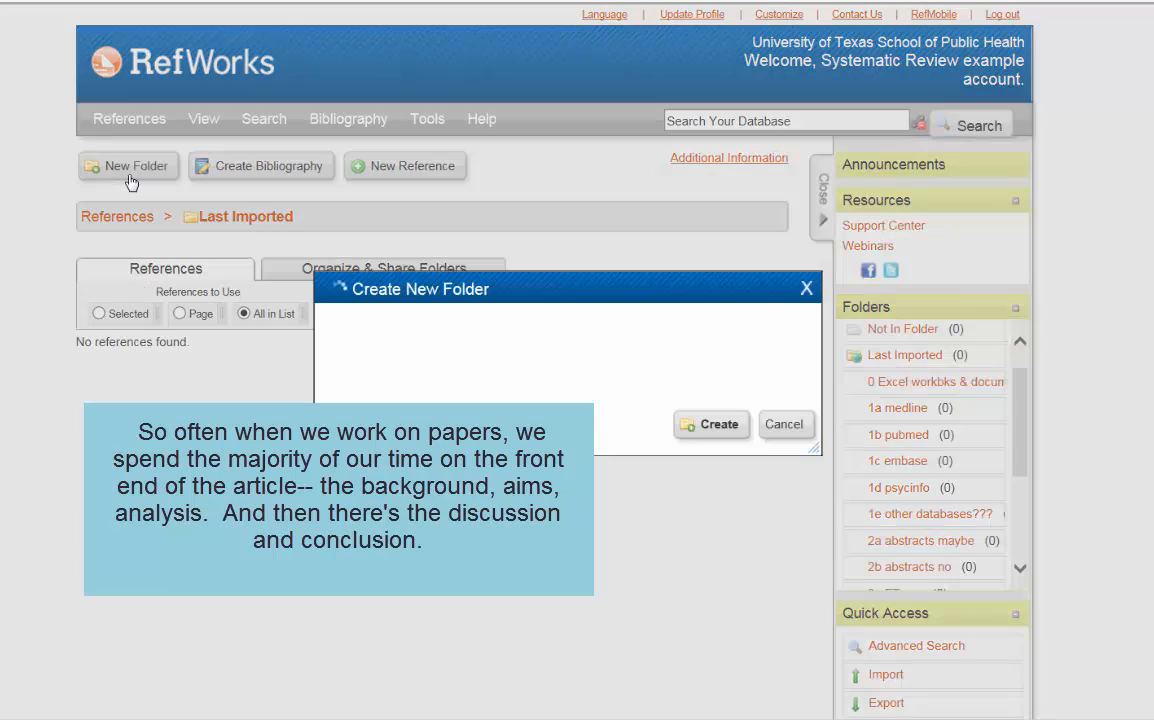
text(discus)
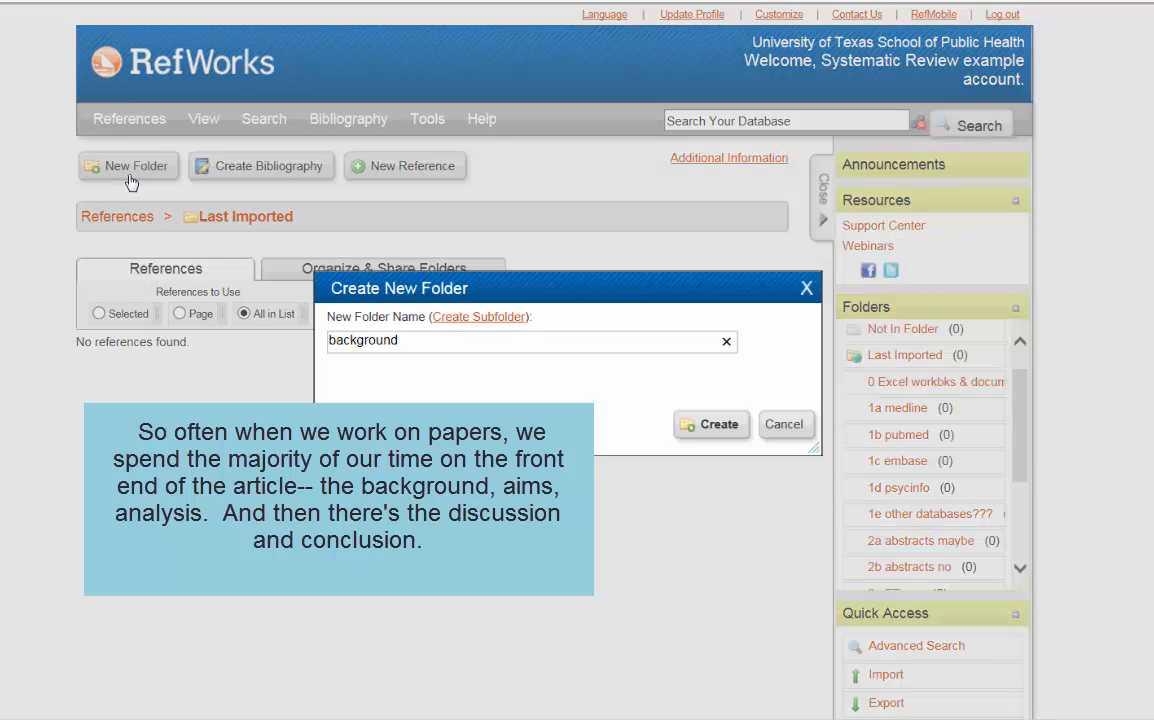
key(Return)
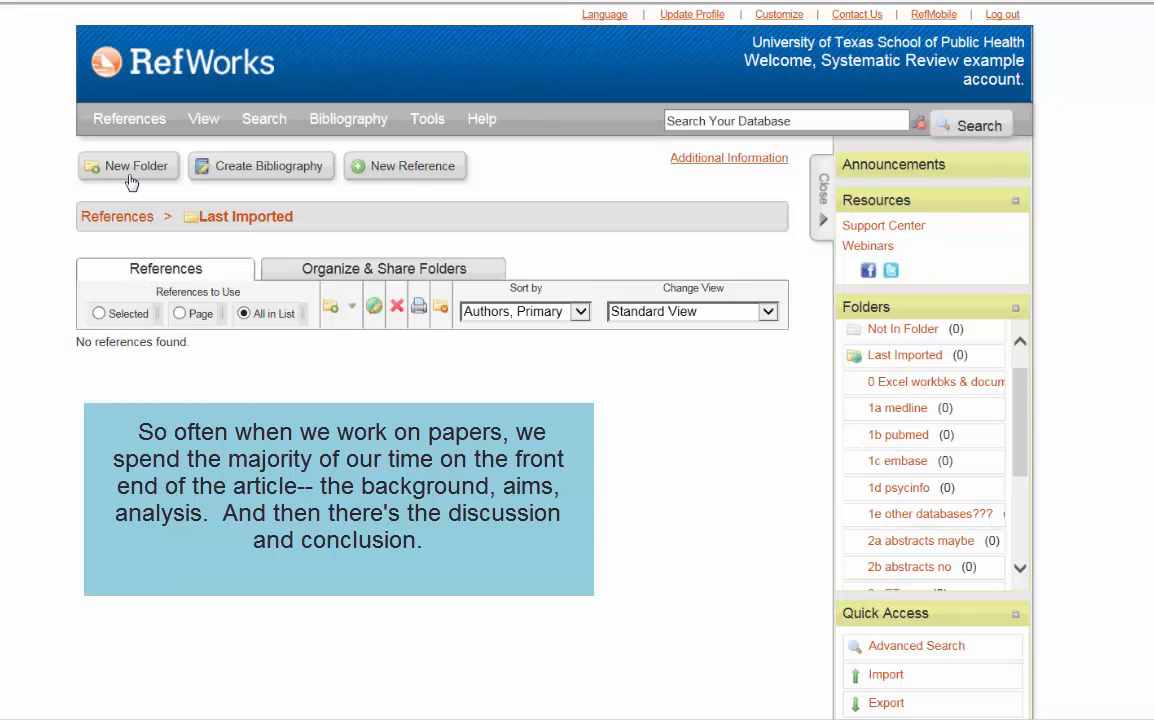
- Create two more unnumbered folders named "discussion" and "for next article"
click(130, 181)
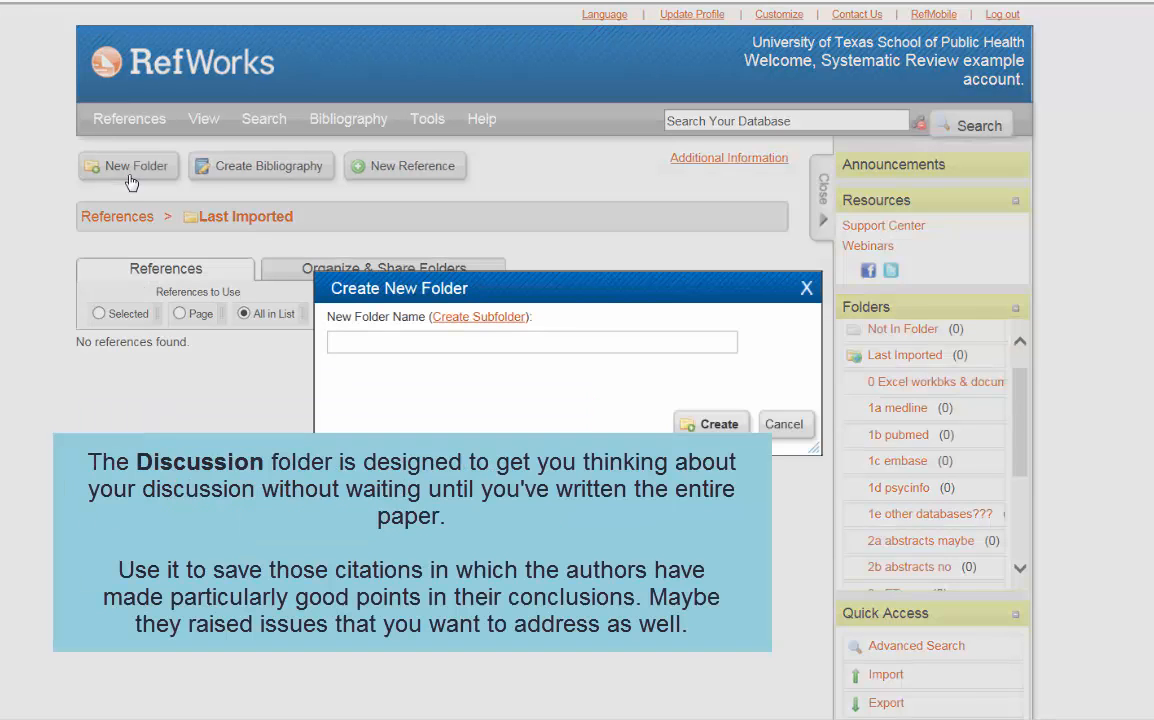
text(discussion)
key(Return)
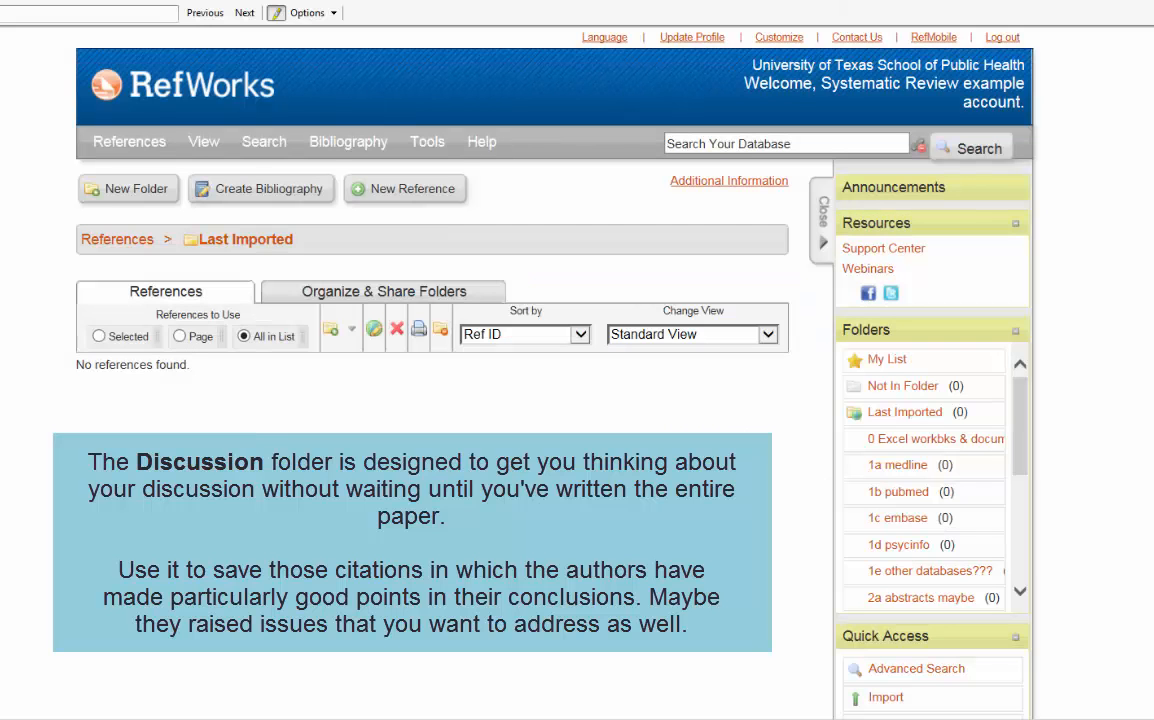
click(125, 192)
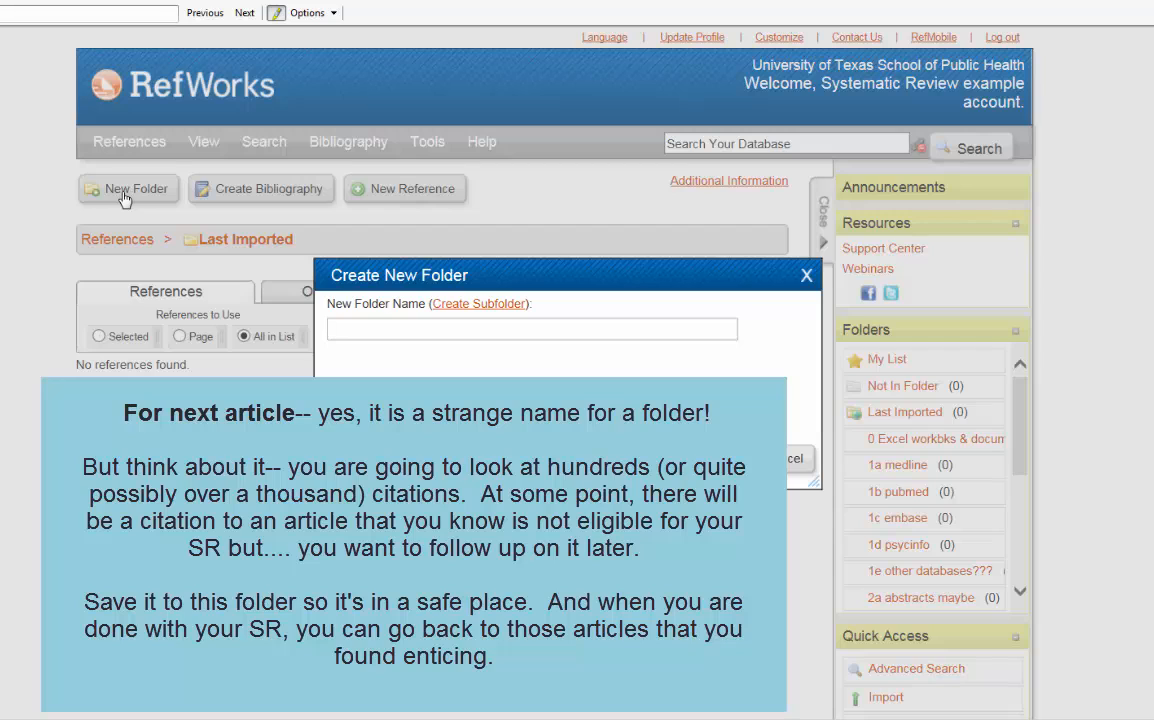
text(for next article)
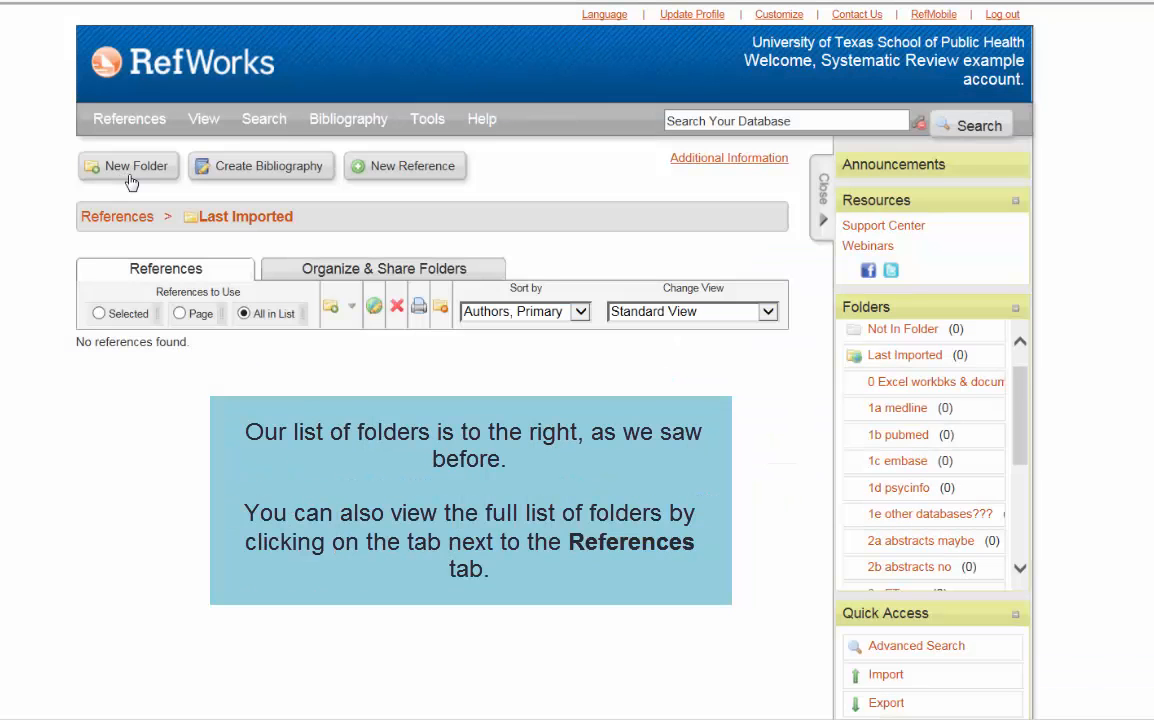
- Review the complete list of created folders, both in the folder sidebar and in the folder organizing view
drag(1022, 389, 1035, 548)
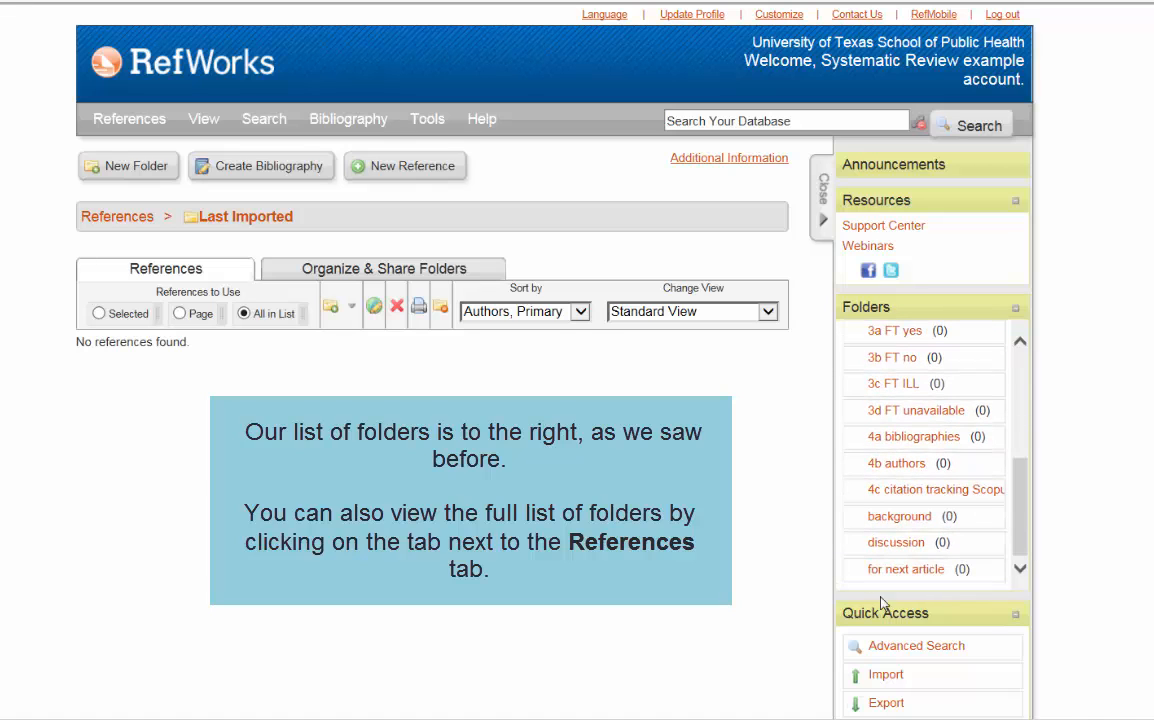
click(378, 267)
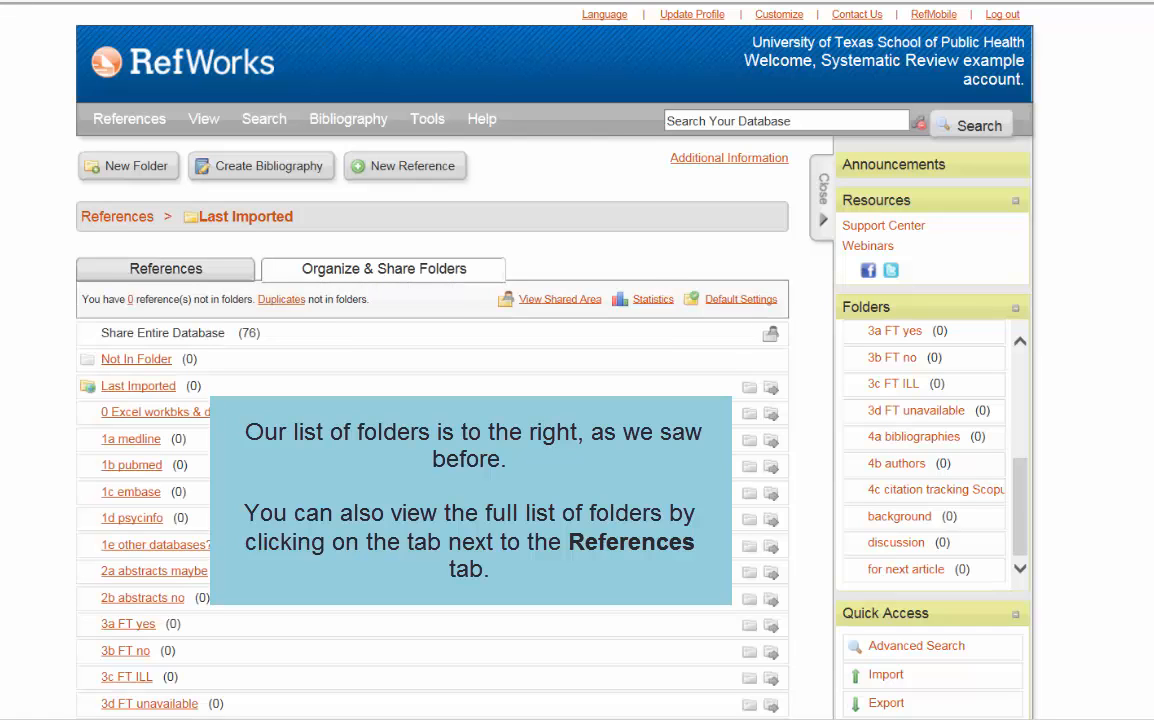
scroll(322, 300, down, 3)
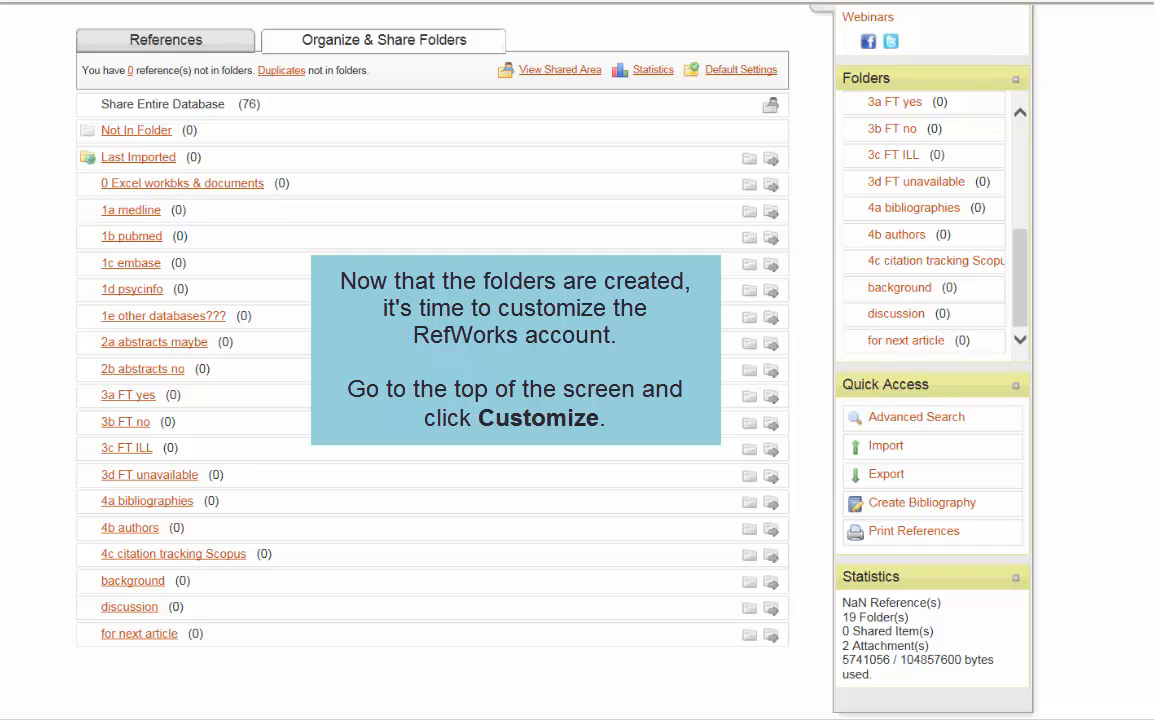
scroll(555, 360, up, 3)
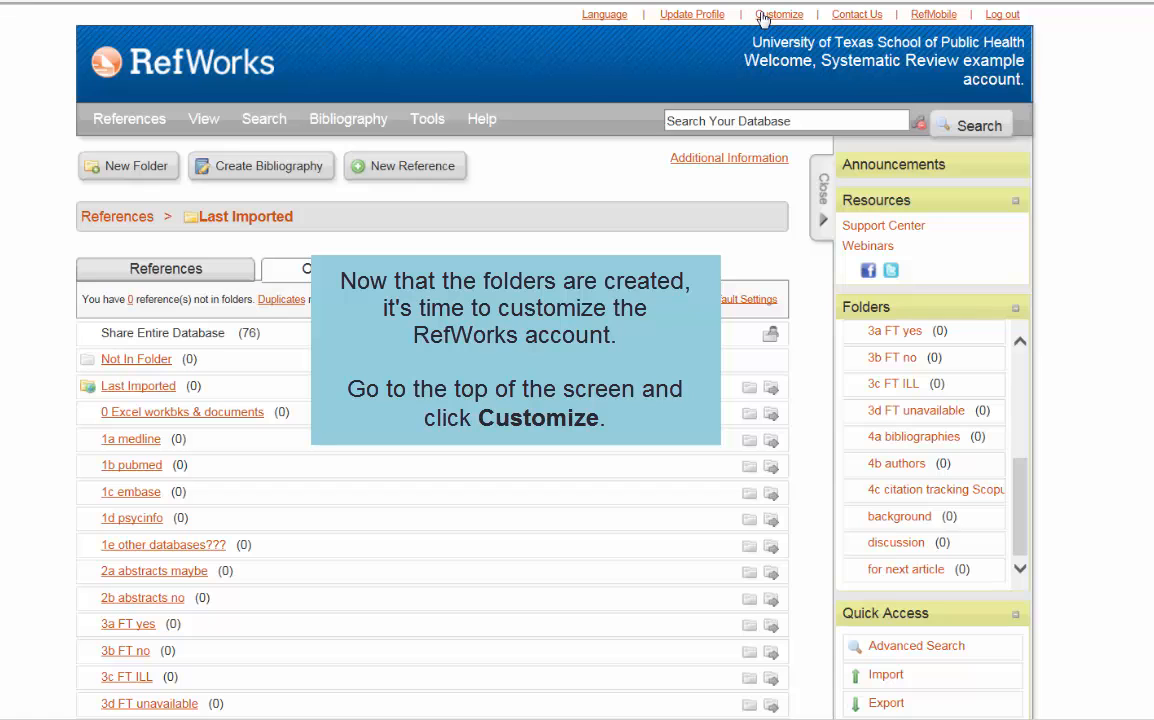
- Set the number of references per page to 100 in the account's customization settings
click(763, 16)
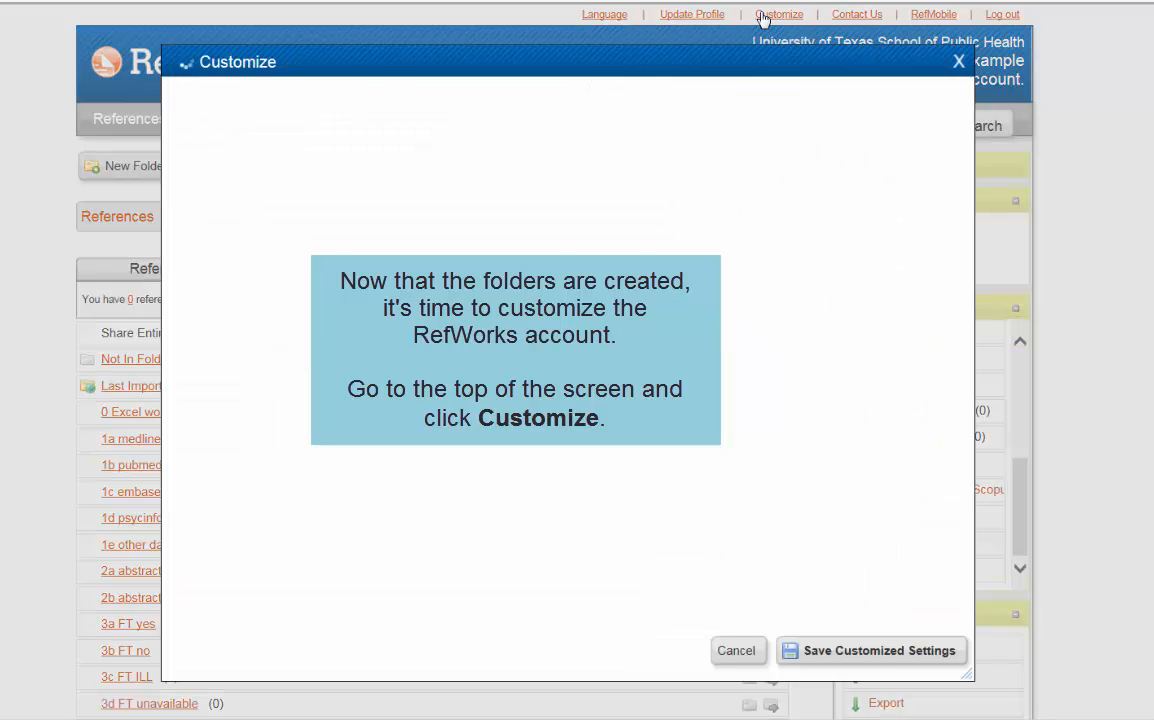
double_click(611, 166)
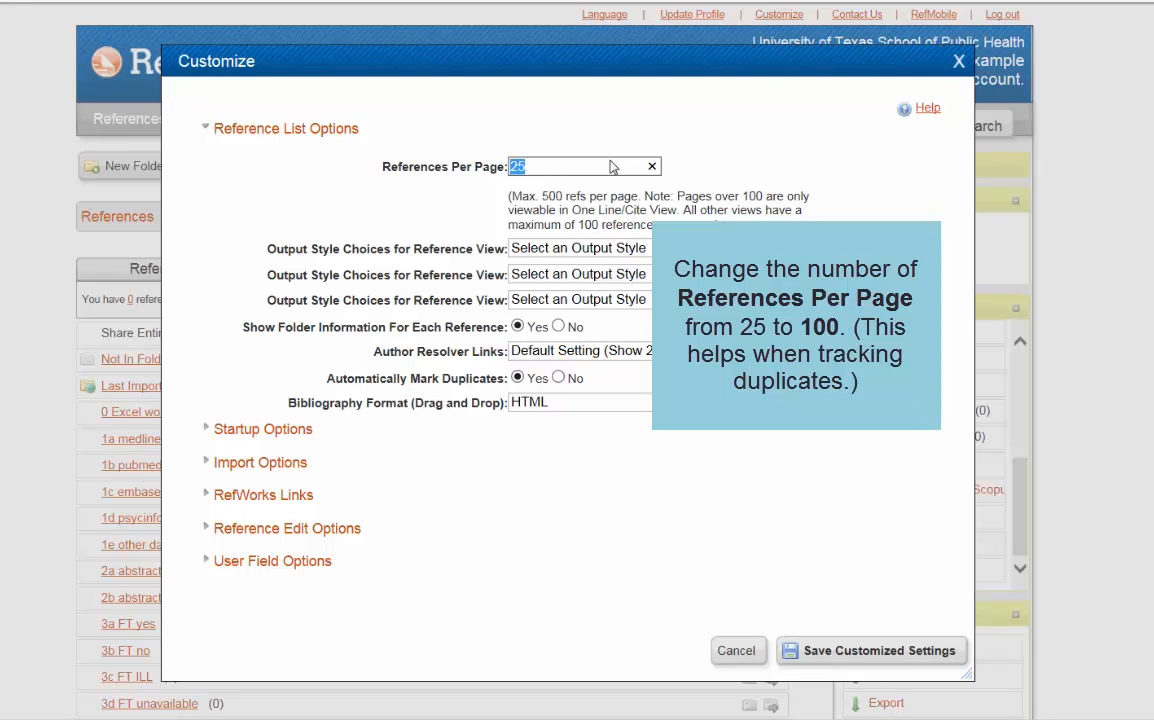
drag(532, 167, 499, 169)
text(100)
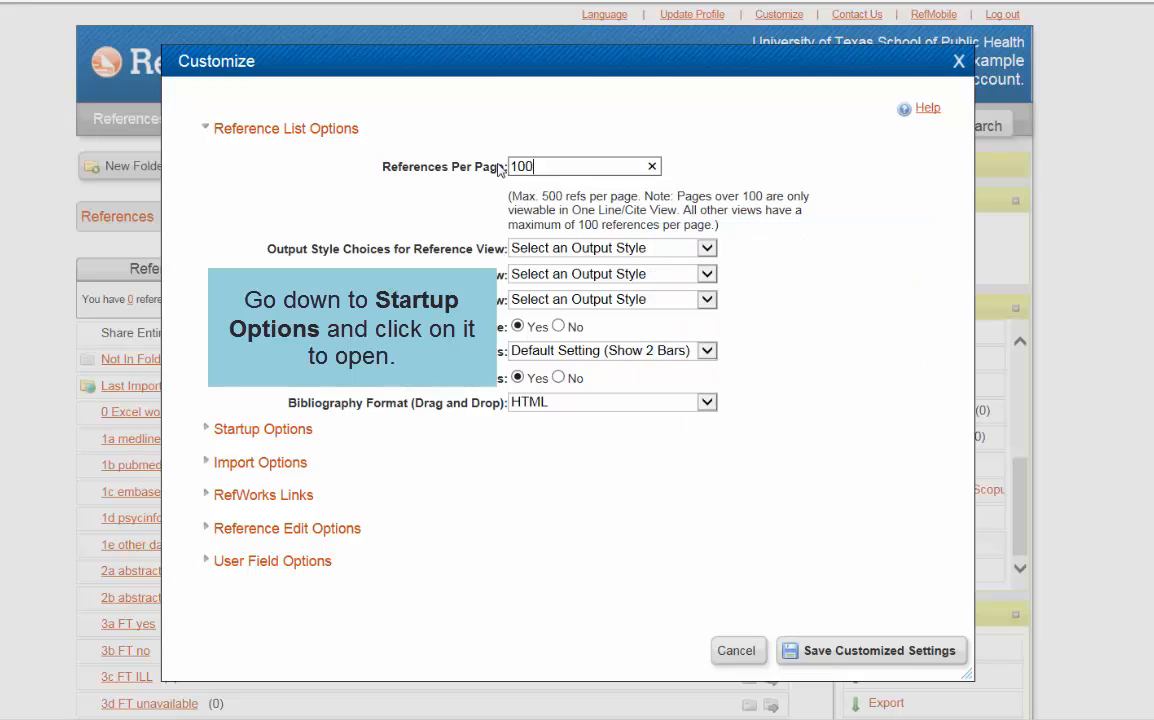
- Set the startup sort order of the reference list to Ref ID, save the customized settings and close them
click(292, 434)
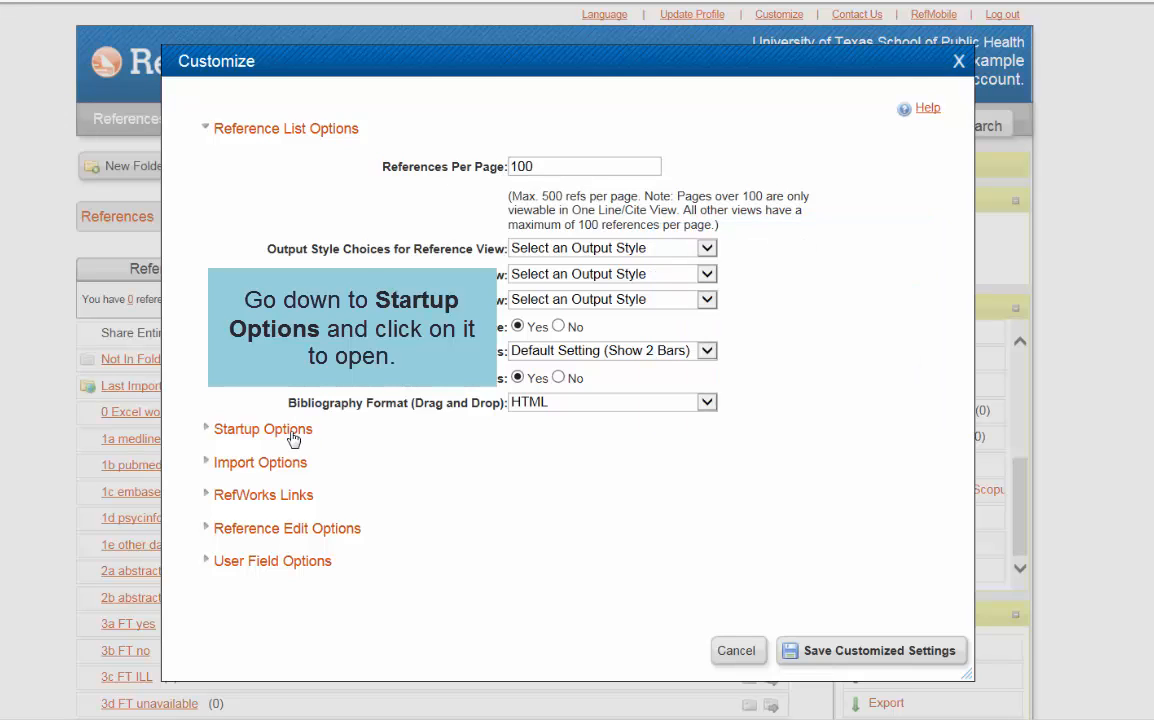
click(710, 484)
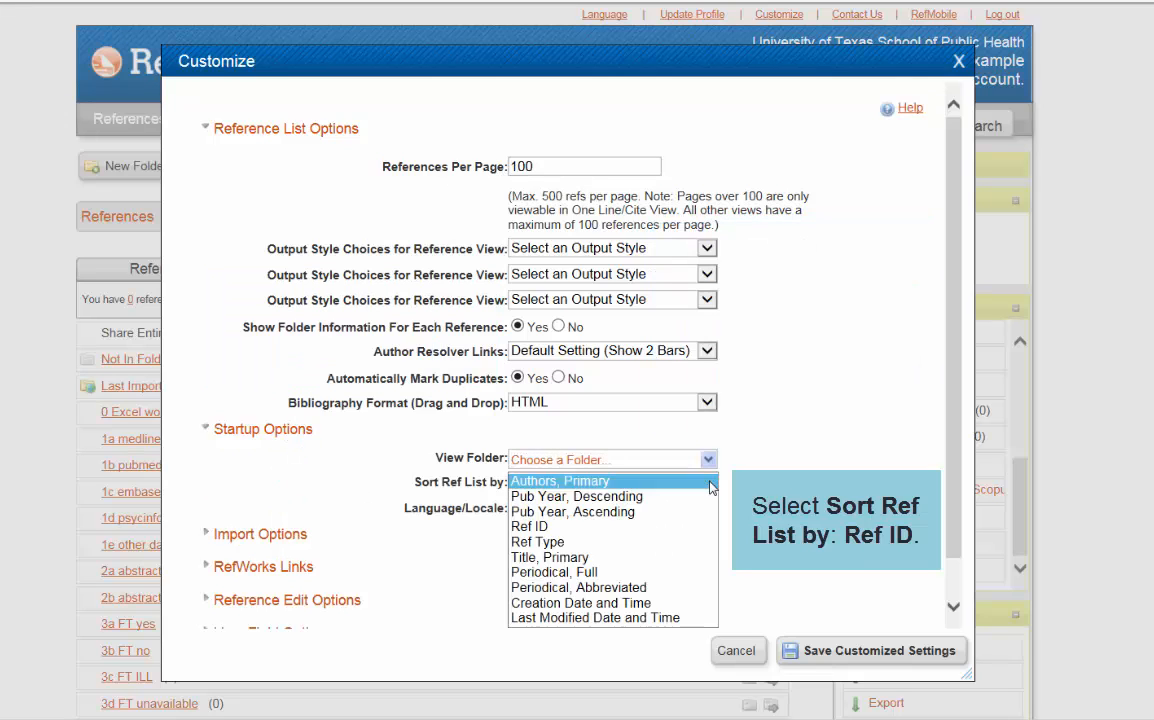
click(600, 526)
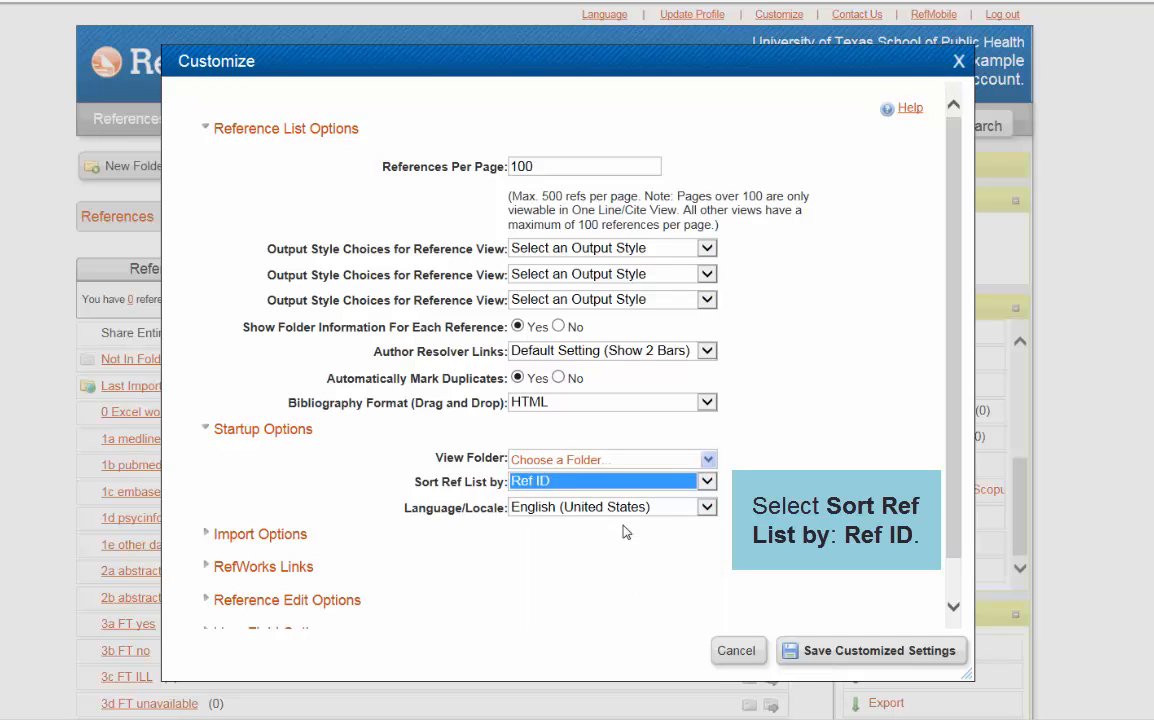
click(855, 652)
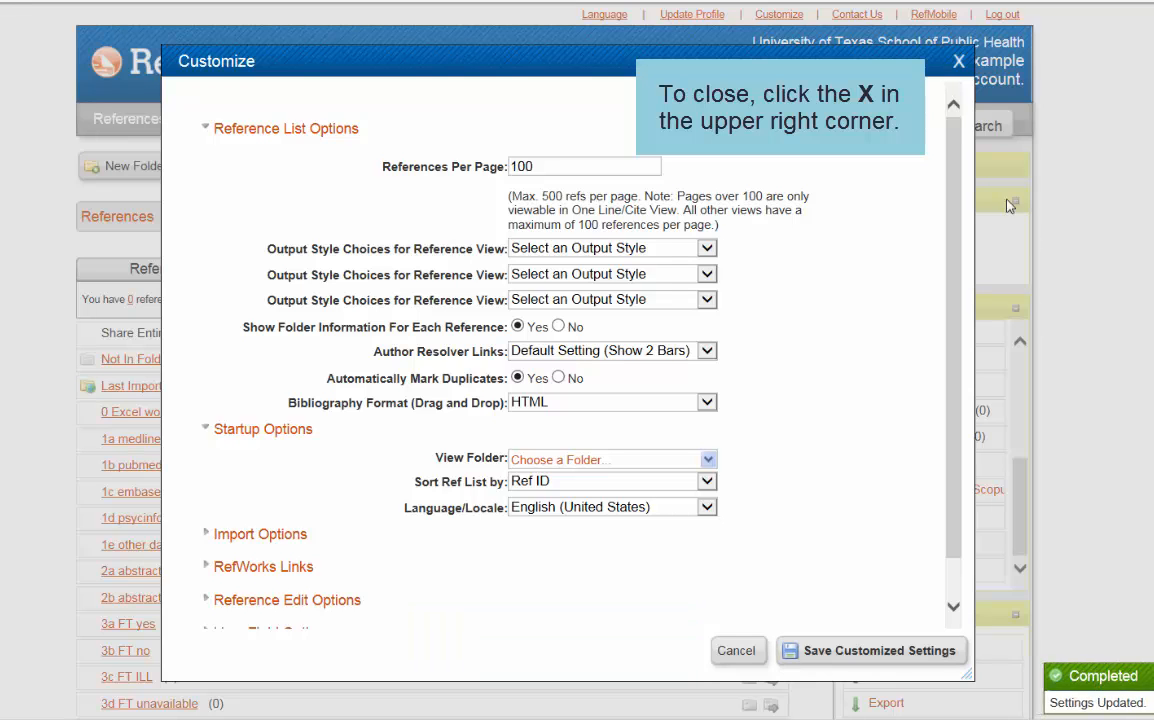
click(962, 62)
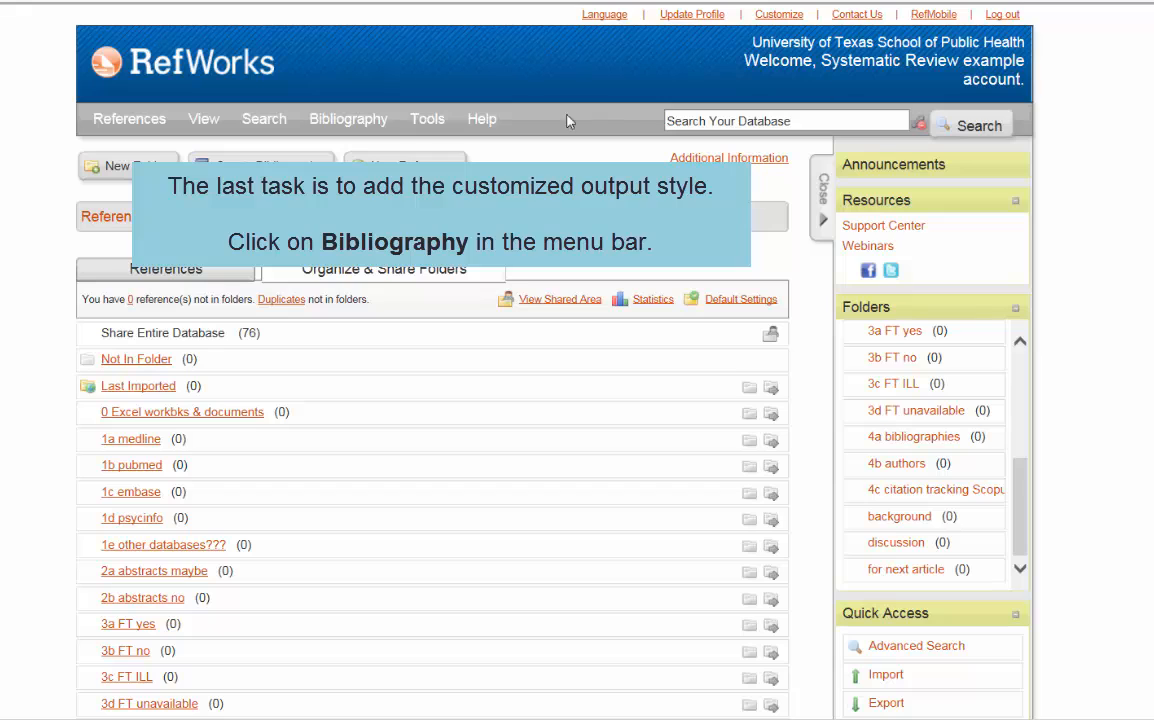
- Search the Output Style Manager for "tab" and add the "Tab Delimited with Ref ID Title Abstract" style to the favorites
click(345, 120)
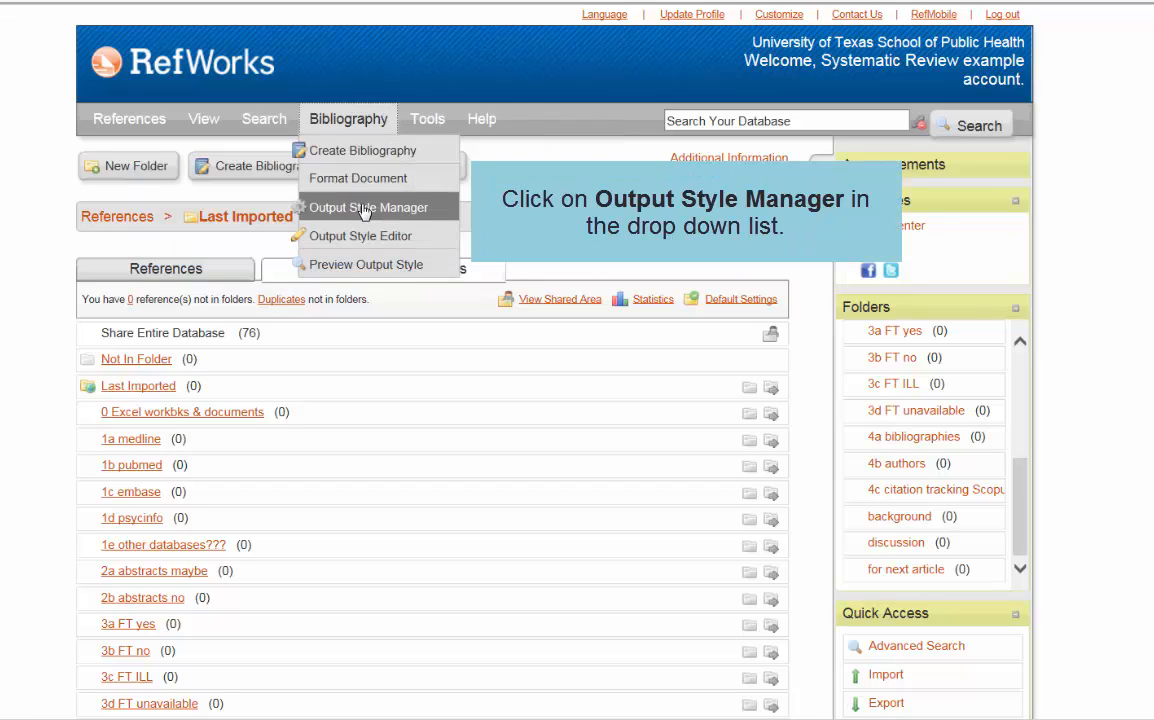
click(366, 210)
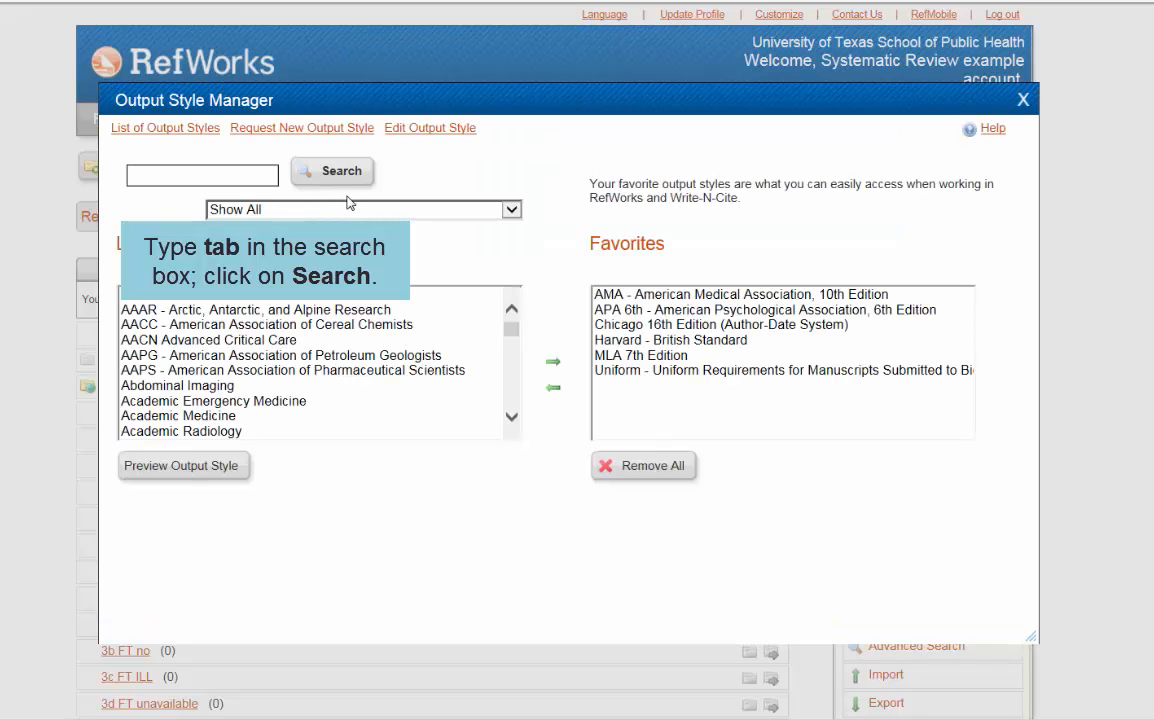
text(tab)
click(341, 173)
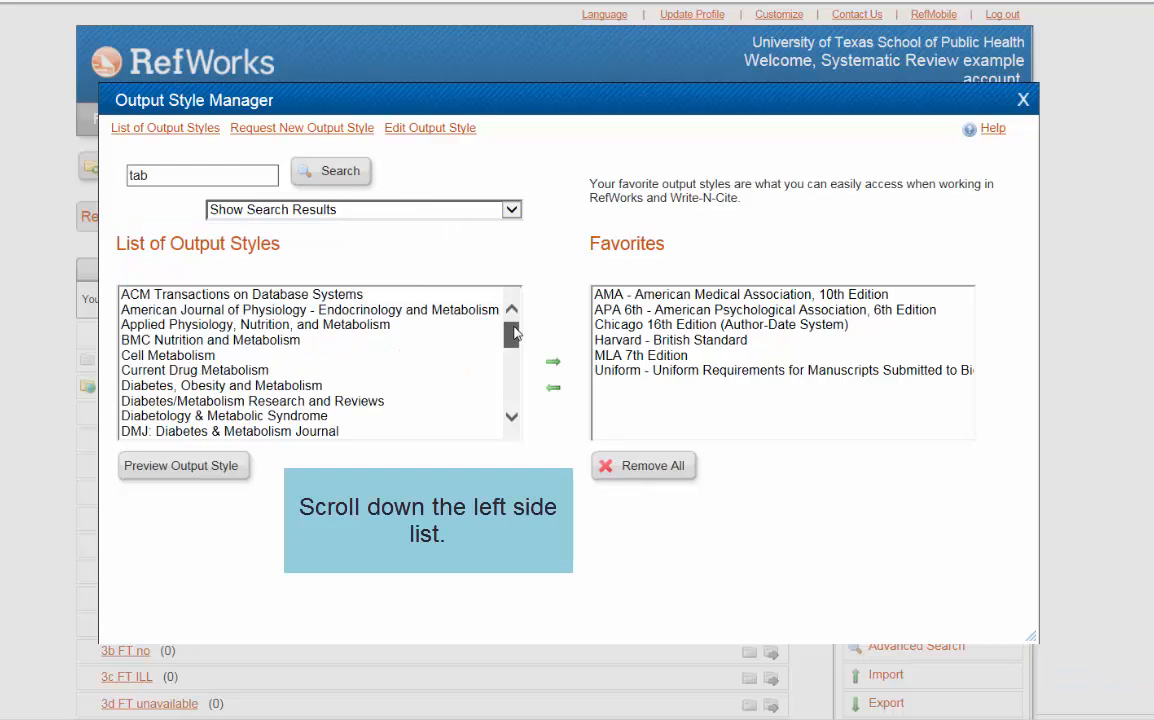
scroll(511, 435, down, 5)
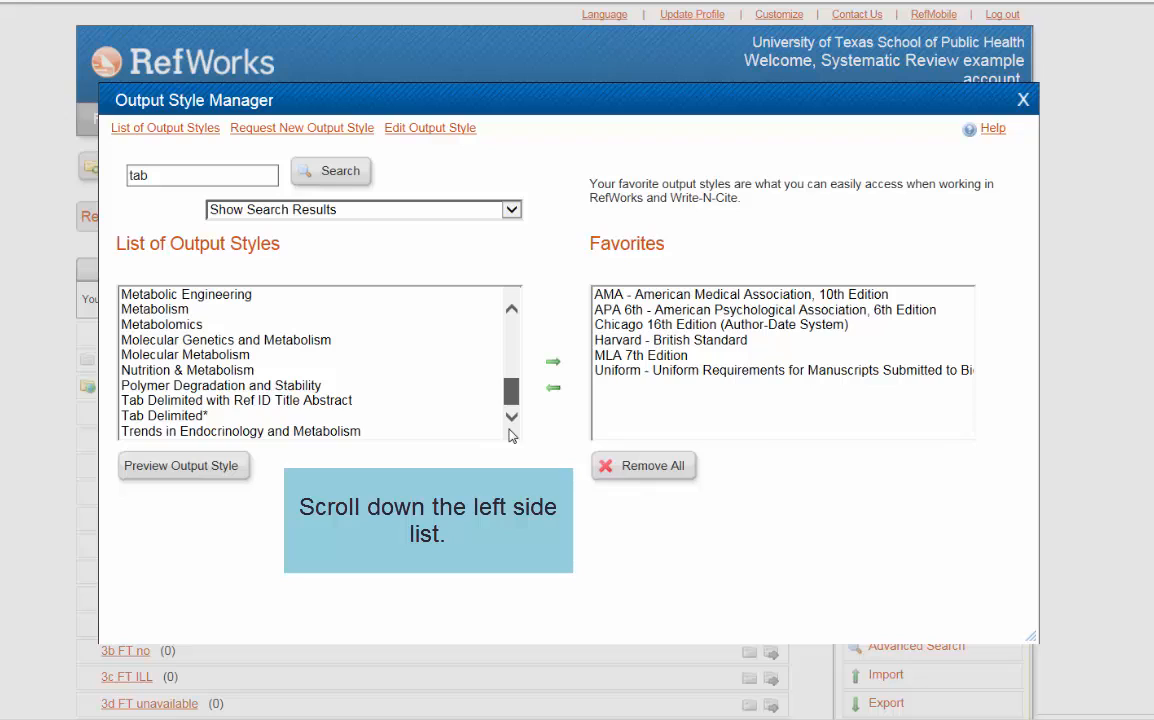
click(168, 401)
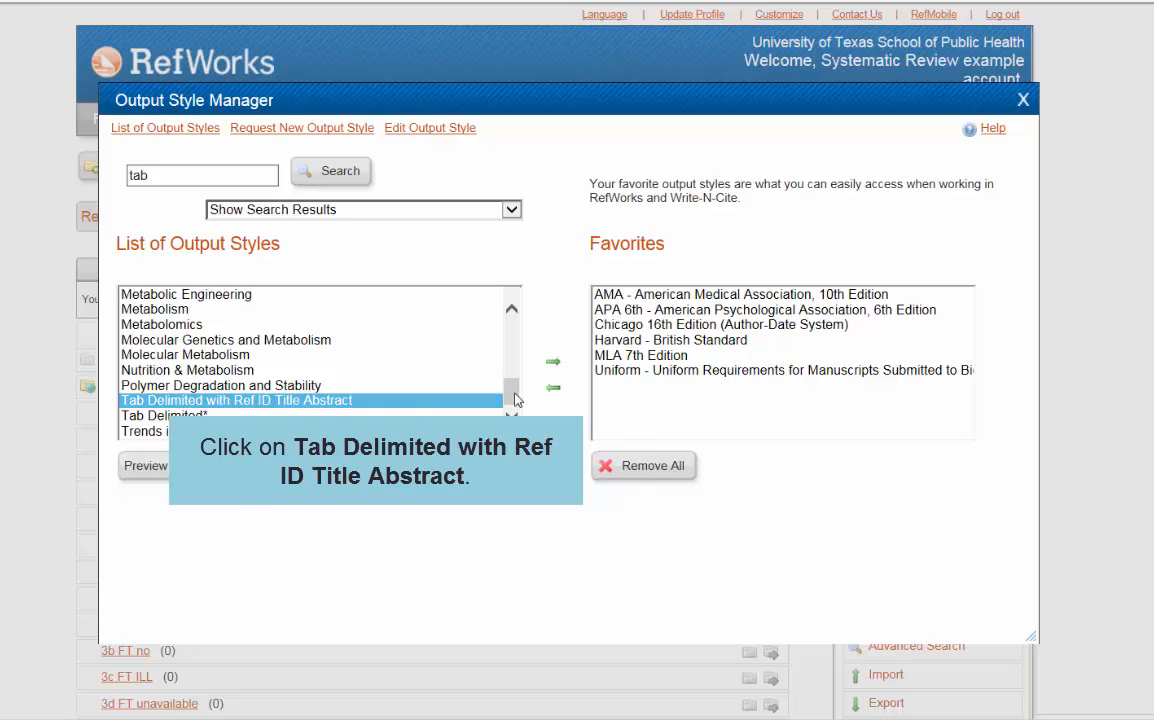
click(553, 366)
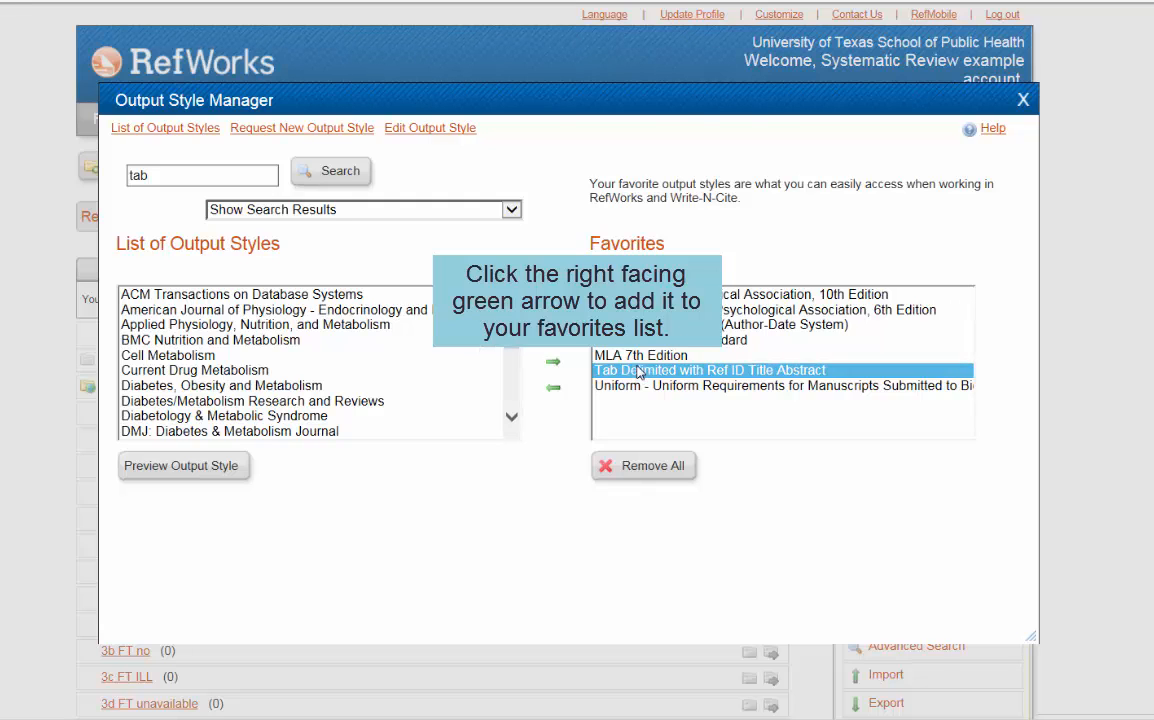
click(1023, 101)
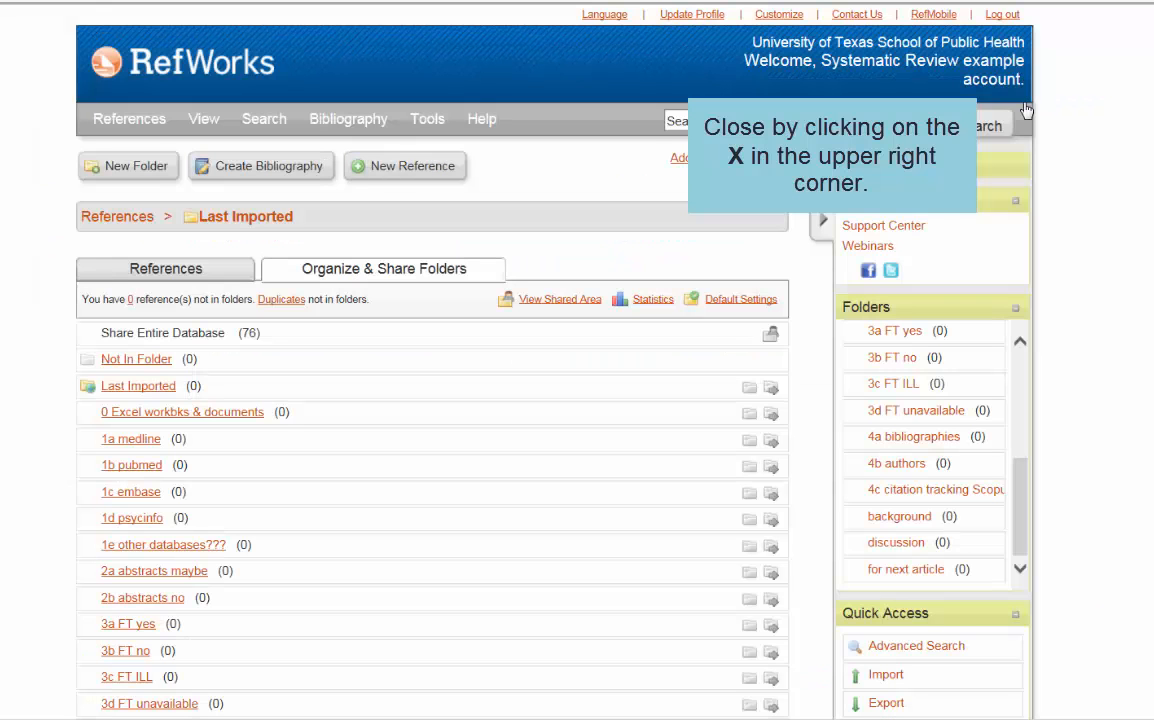